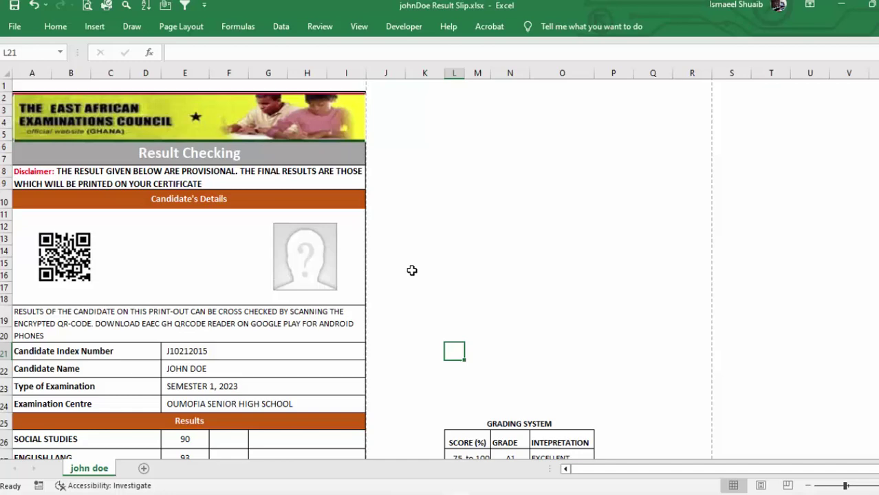
Examine the result slip's subject scores, the empty columns beside them and the grading system table
scroll(411, 270, down, 5)
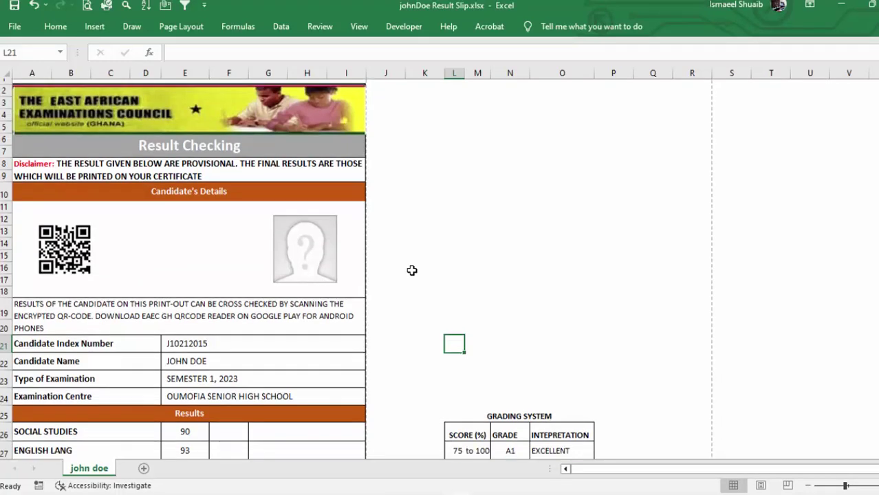
click(229, 248)
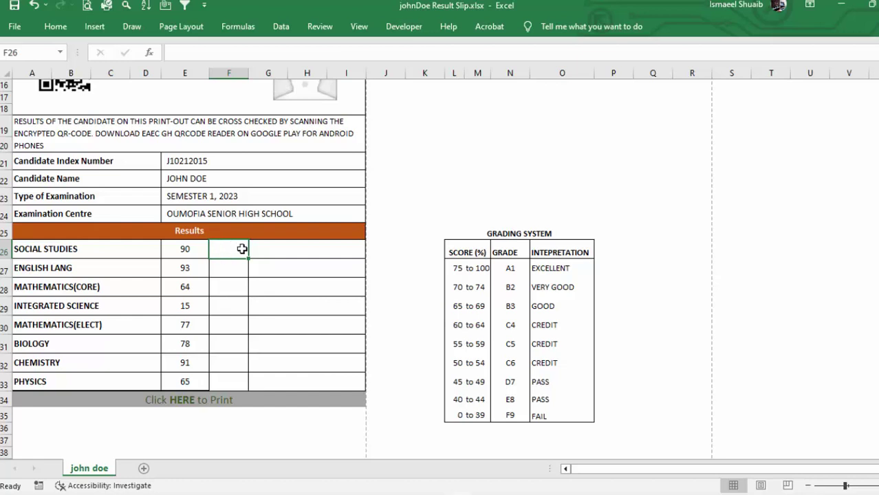
click(276, 250)
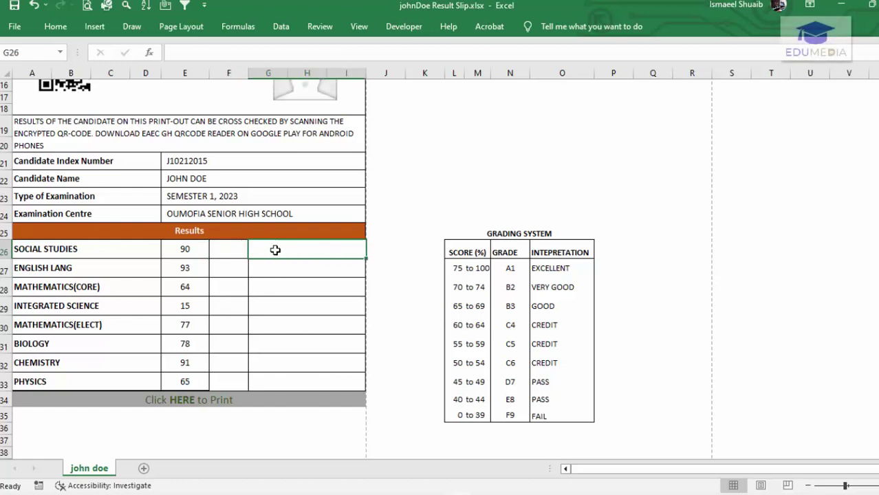
click(240, 250)
scroll(291, 249, up, 5)
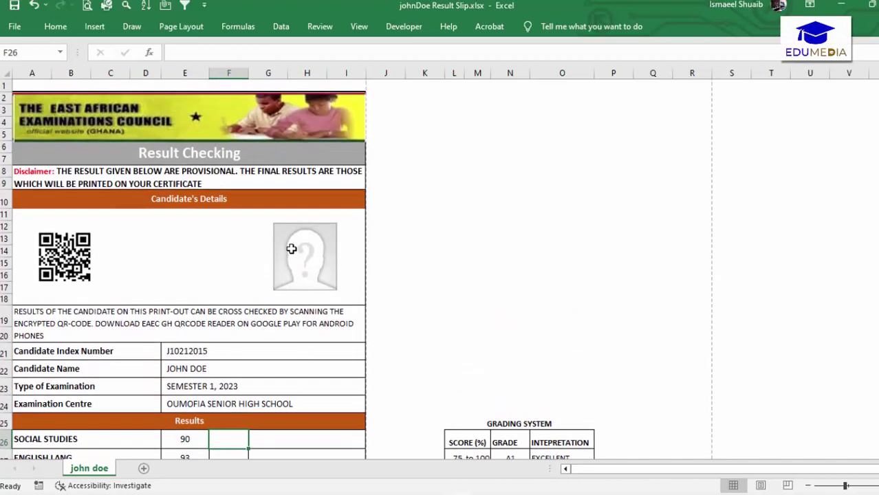
click(371, 222)
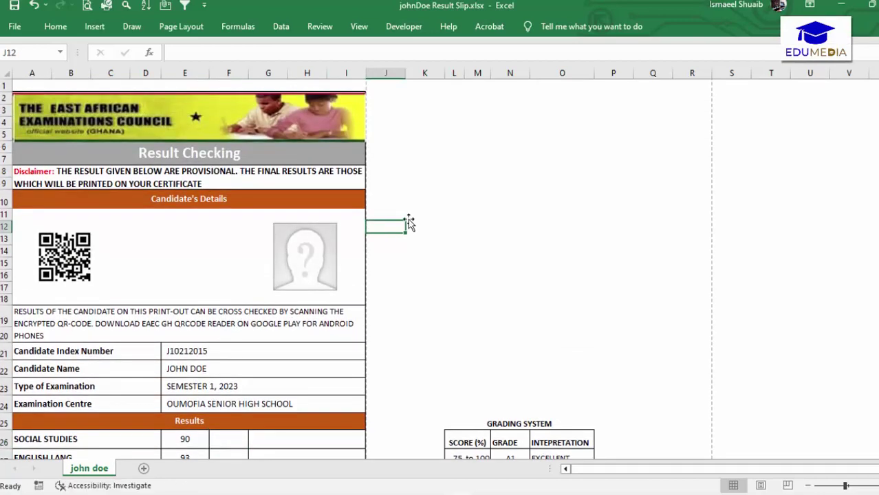
click(429, 218)
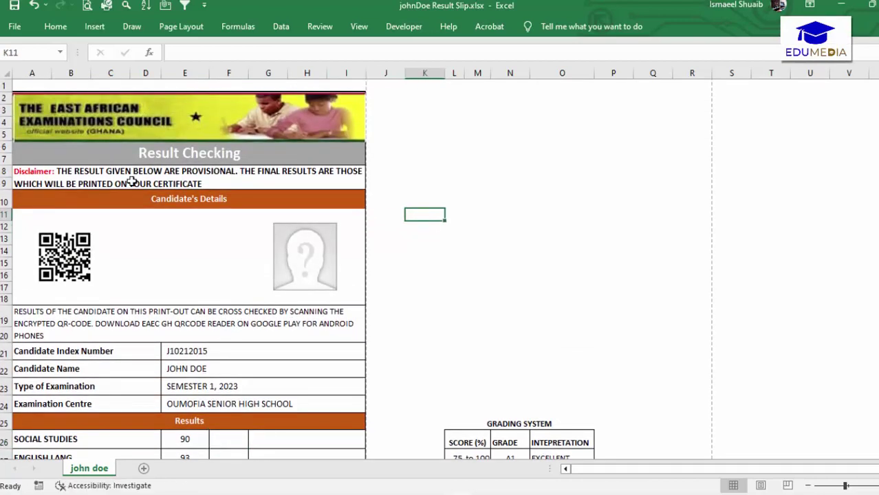
click(499, 226)
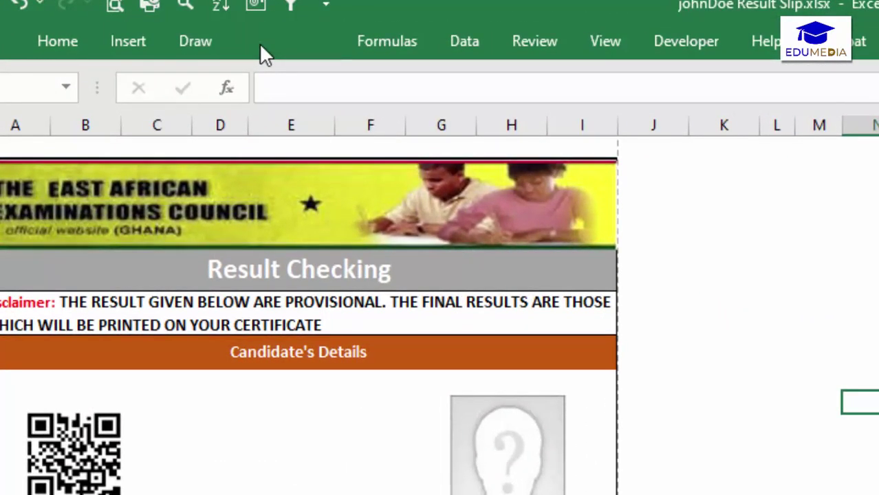
Set the worksheet's paper size to A4 (8.27" x 11.69")
click(171, 30)
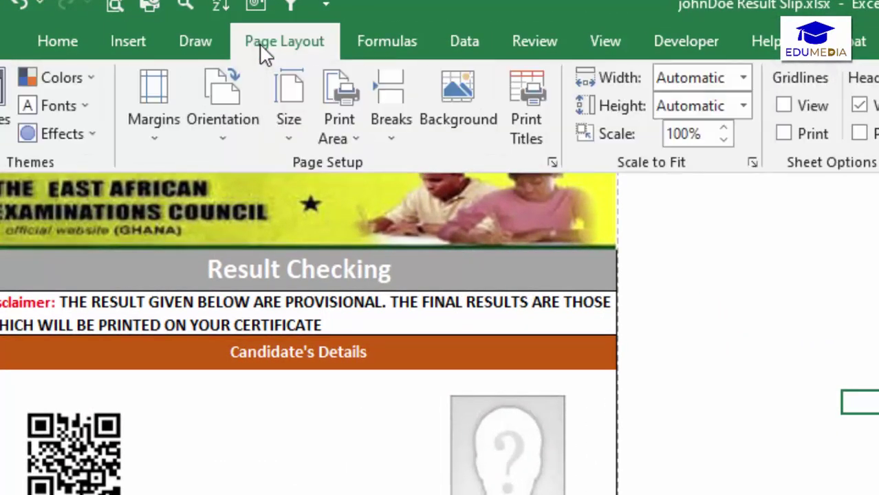
click(281, 139)
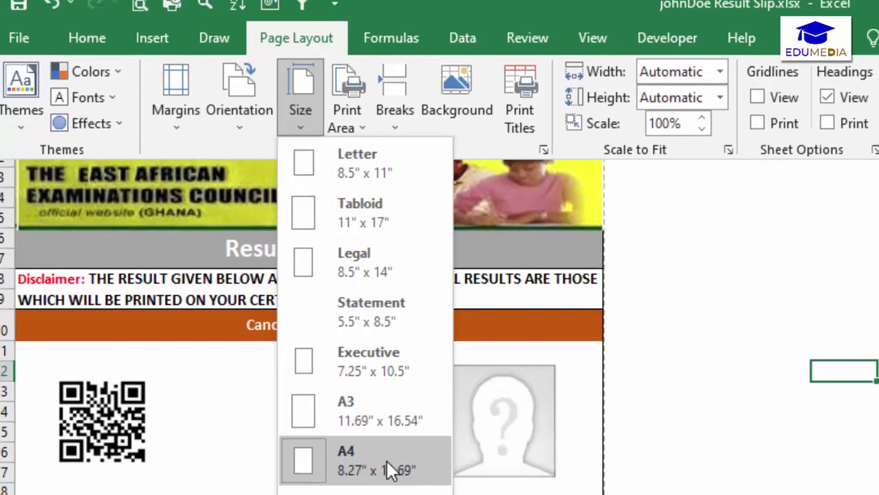
click(386, 460)
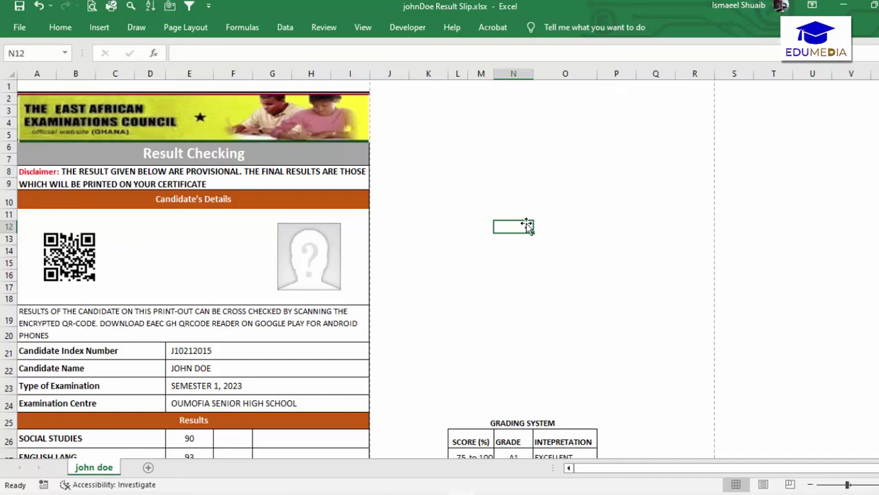
click(311, 231)
click(397, 206)
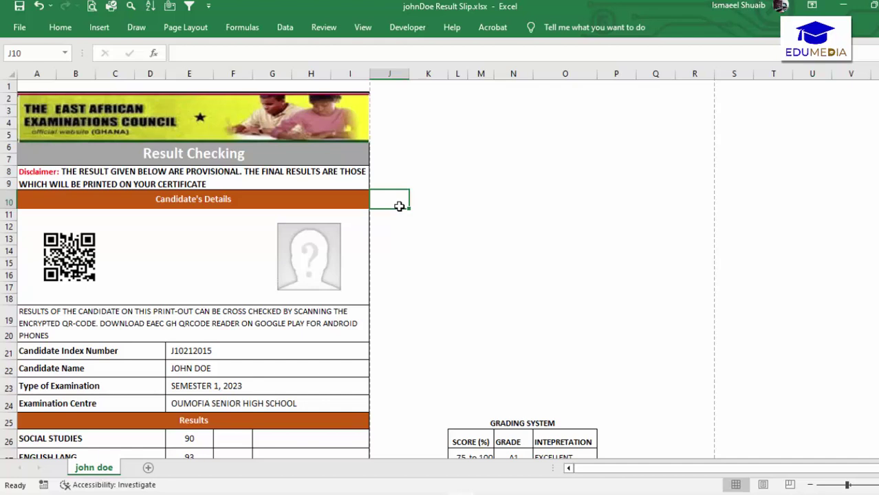
click(135, 133)
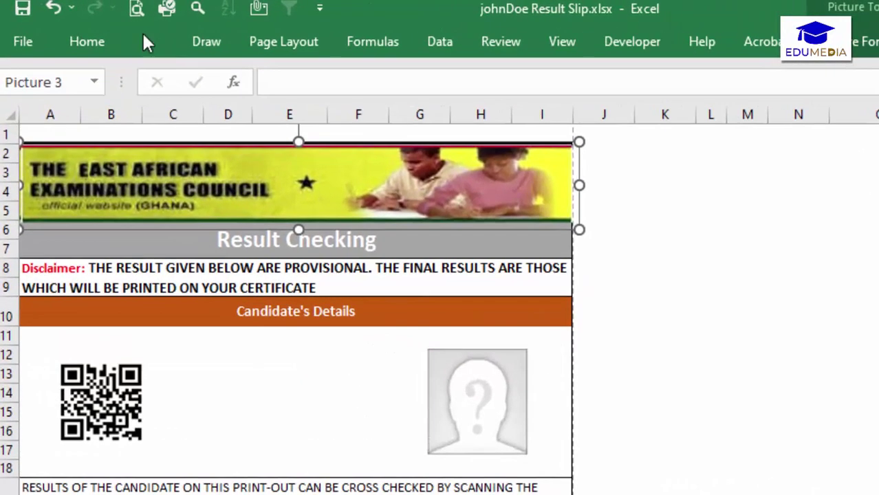
click(146, 40)
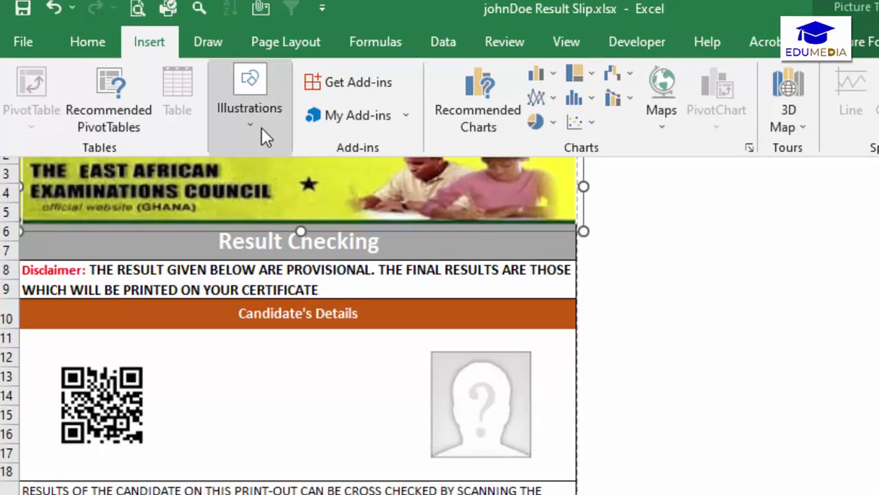
click(254, 126)
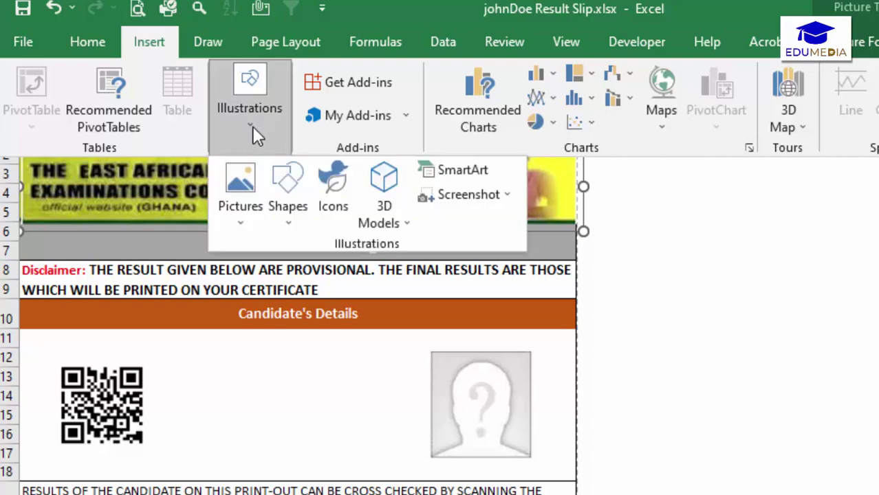
click(246, 227)
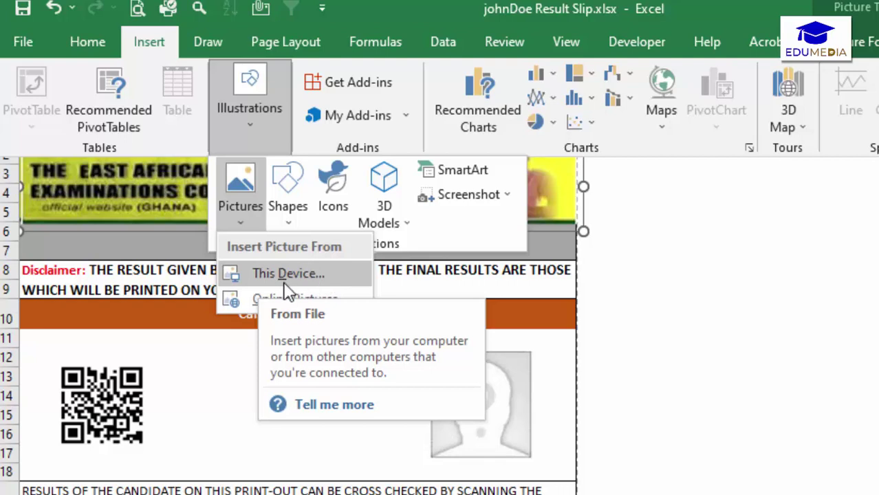
click(628, 288)
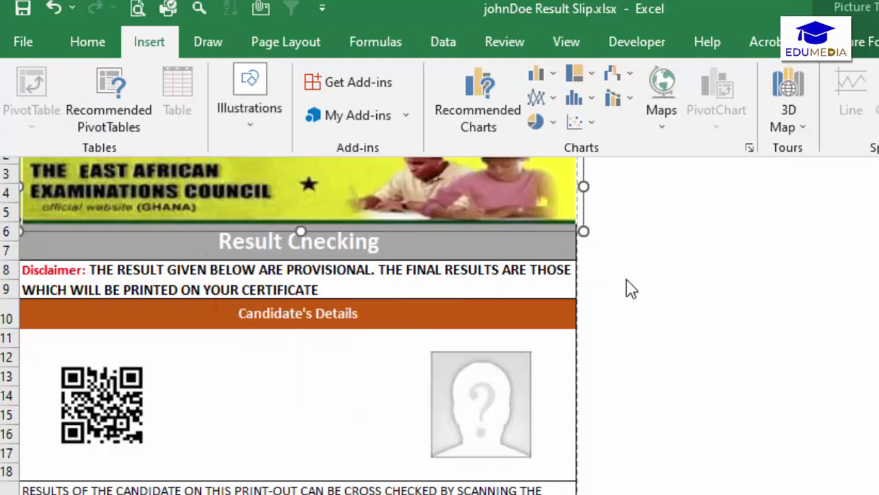
click(626, 279)
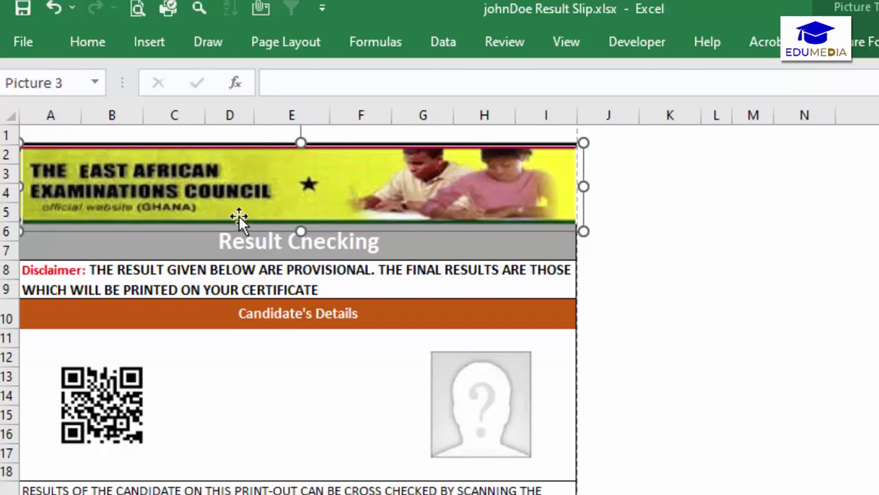
Review the slip's Result Checking title, disclaimer, Candidate's Details heading, QR code and photo placeholder
click(204, 239)
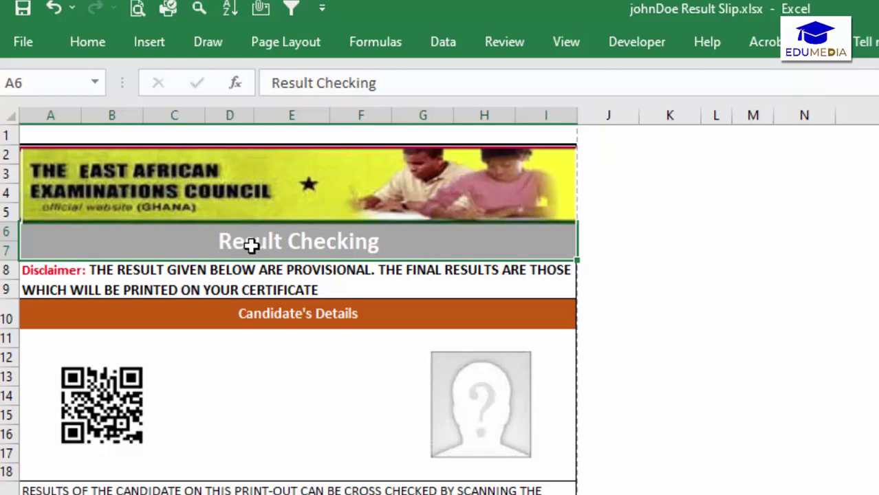
click(244, 274)
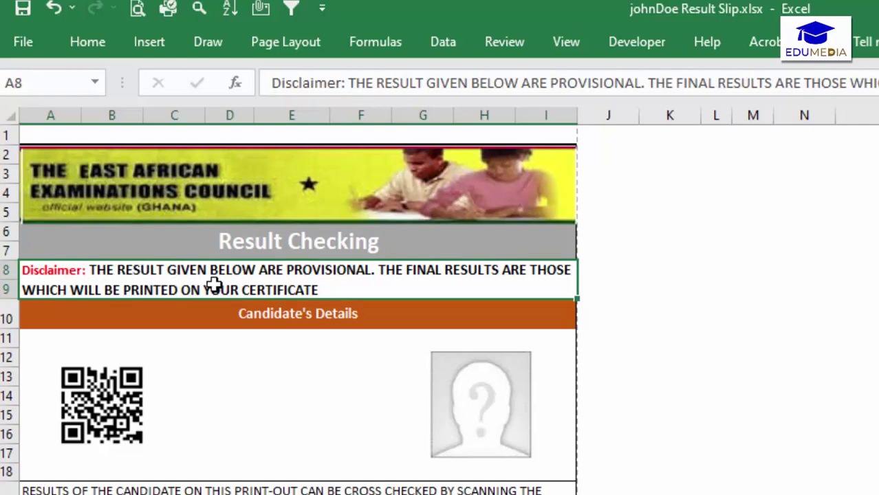
click(232, 318)
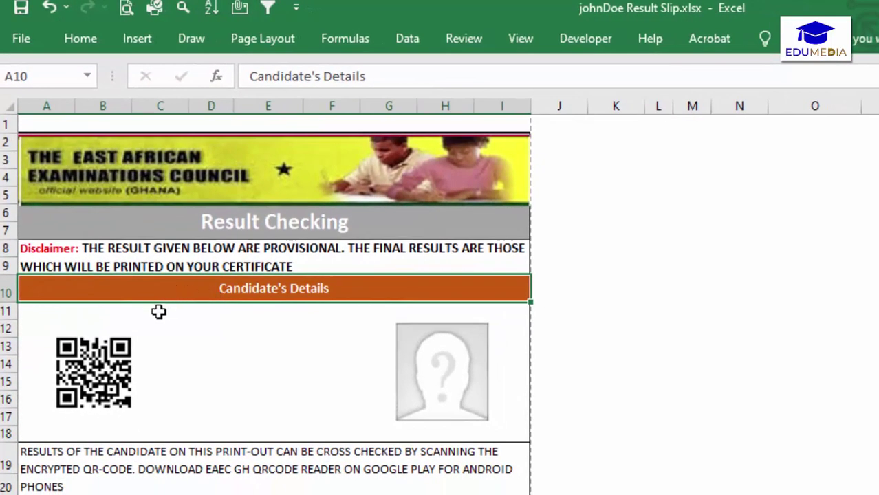
click(96, 357)
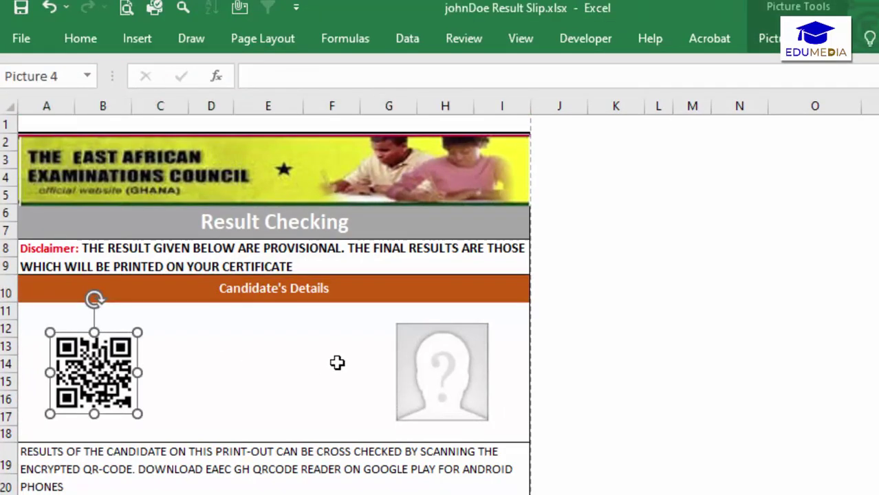
click(434, 374)
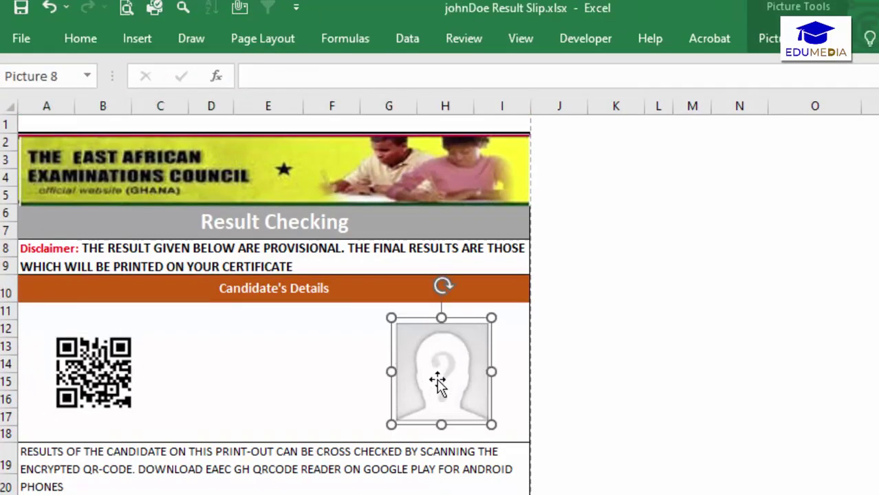
click(92, 378)
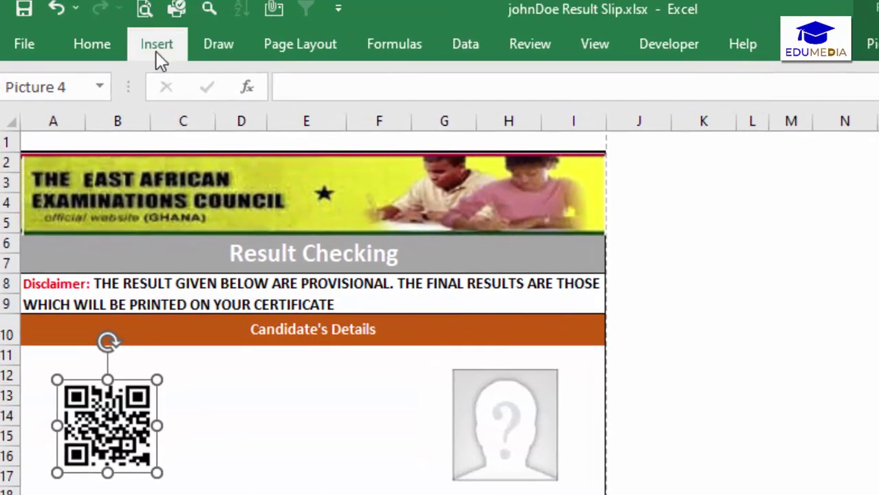
click(156, 49)
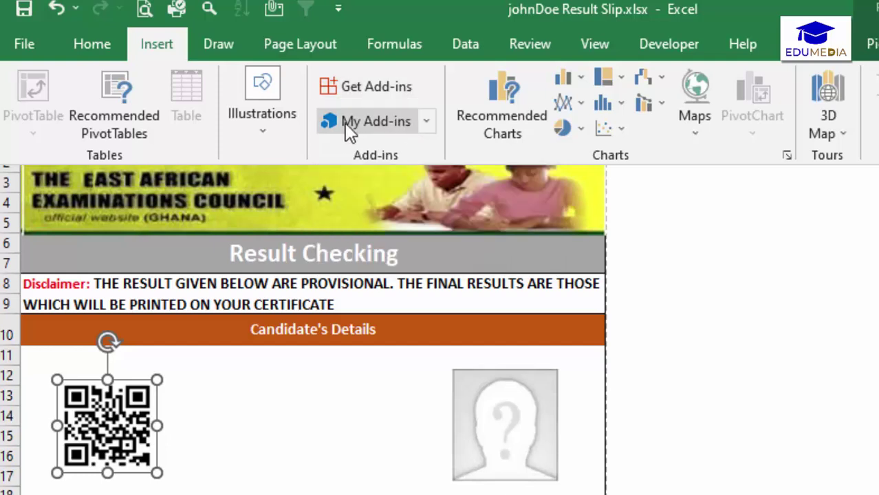
click(425, 123)
click(422, 119)
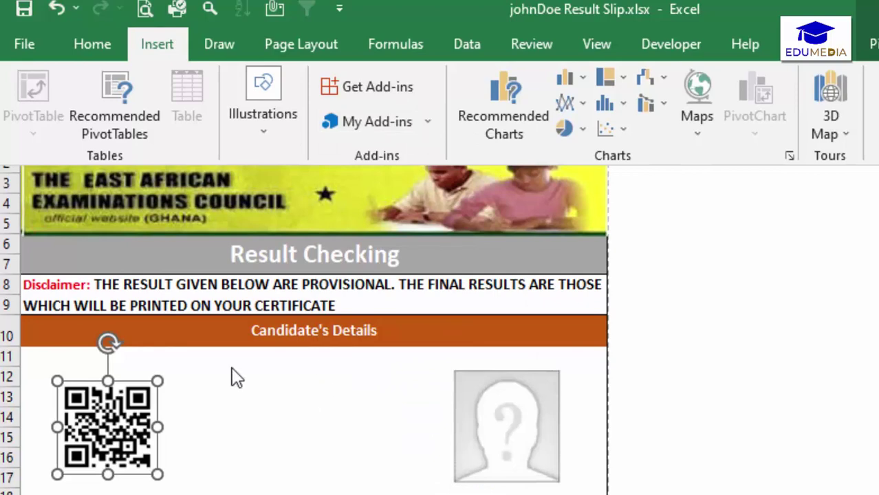
click(315, 415)
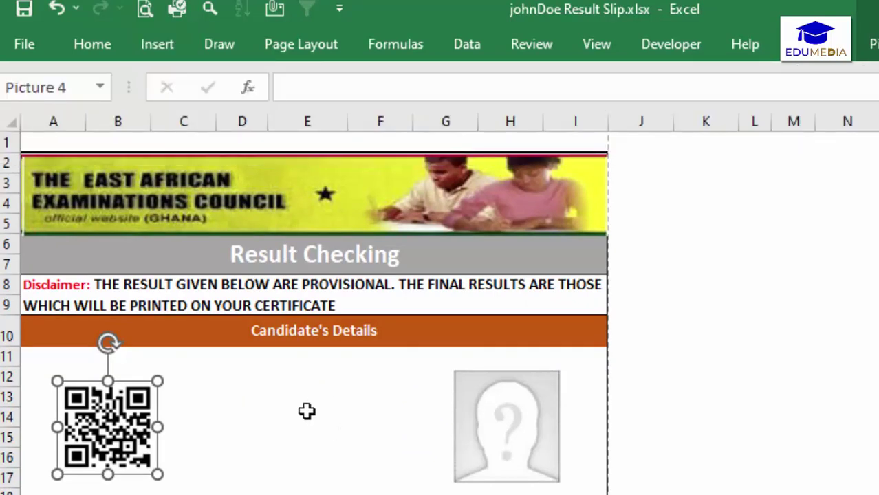
click(308, 411)
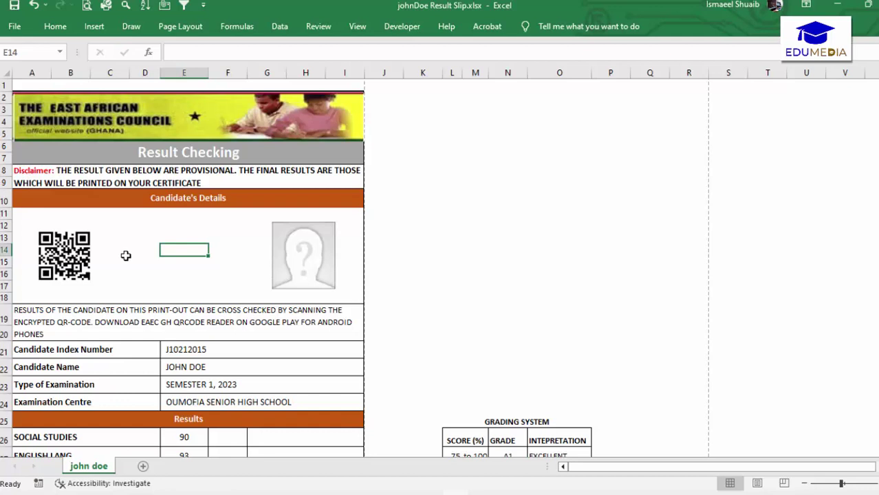
click(126, 255)
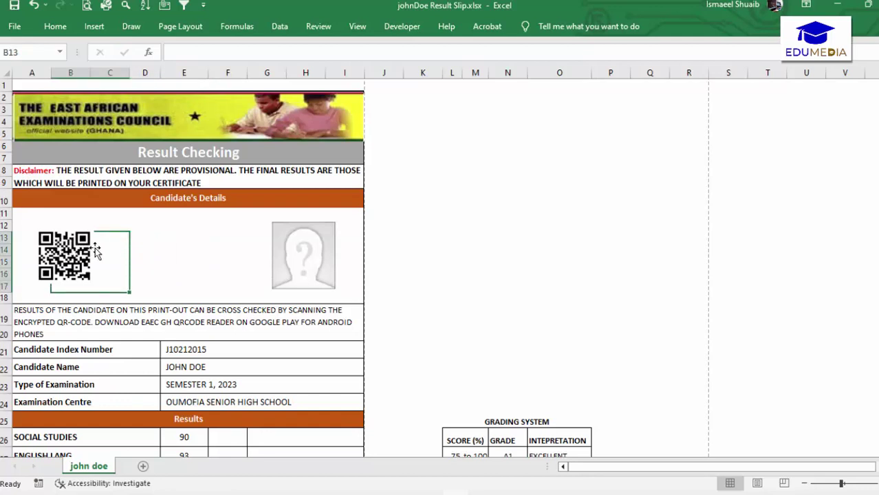
click(302, 252)
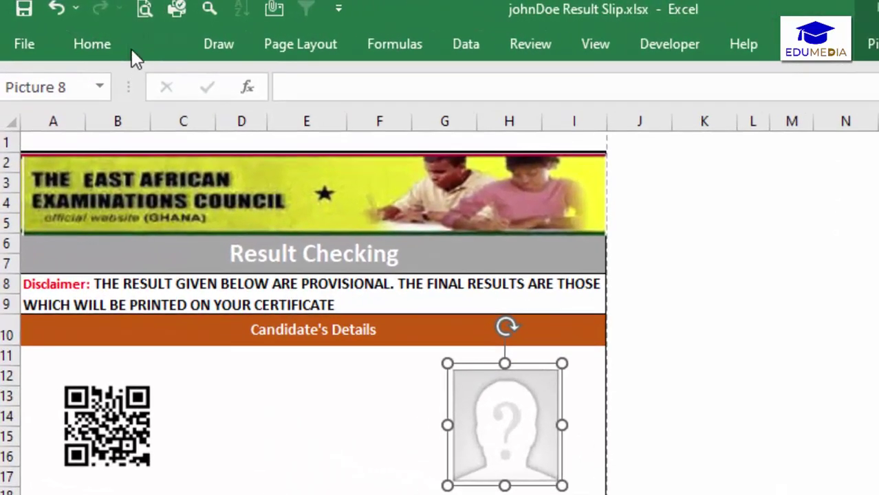
click(157, 44)
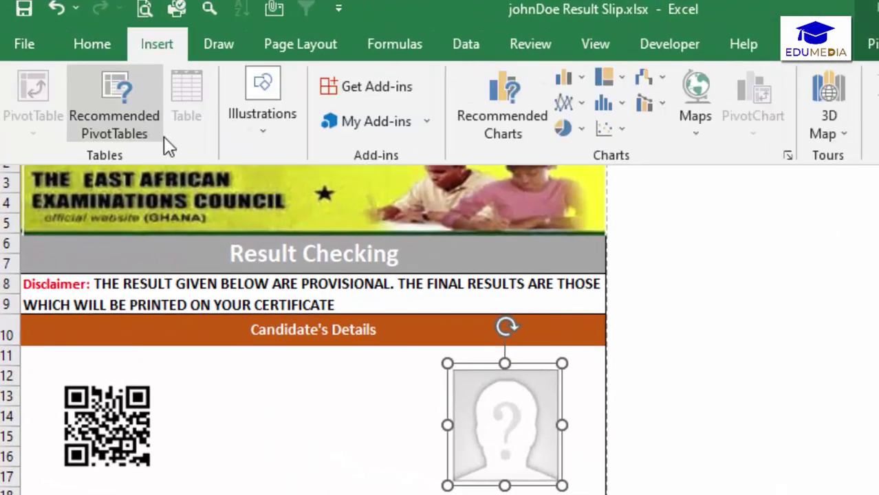
click(247, 138)
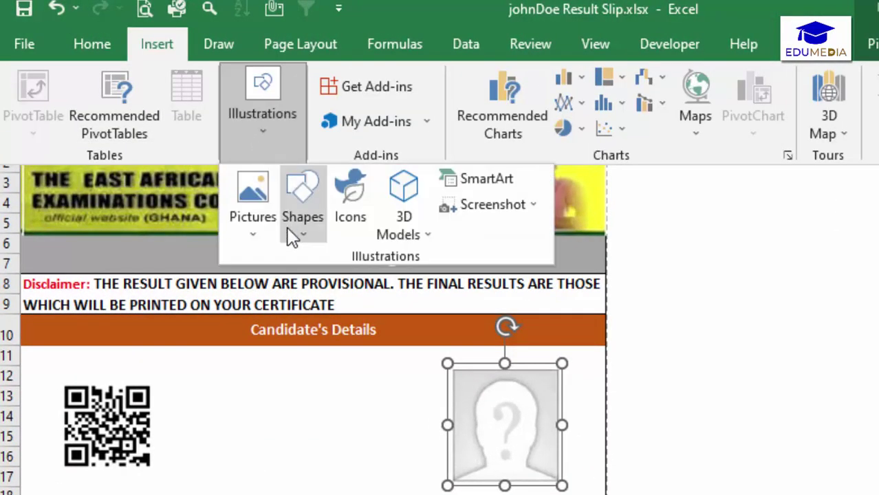
click(260, 237)
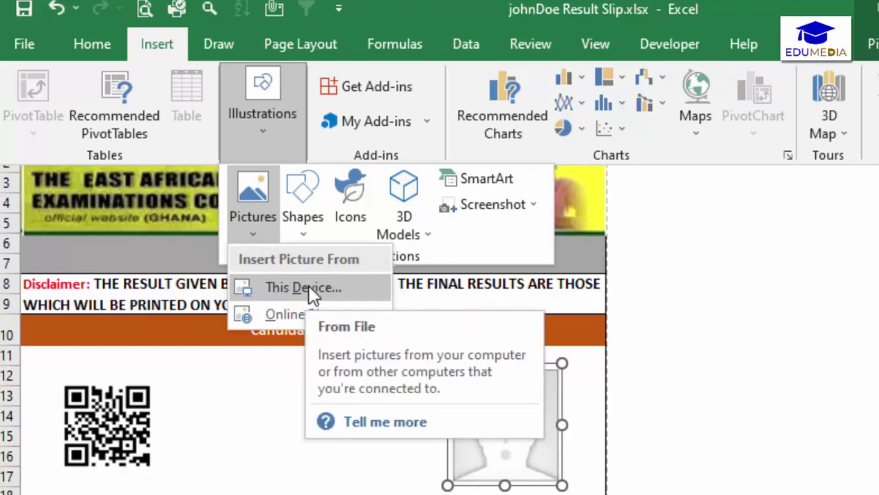
click(698, 428)
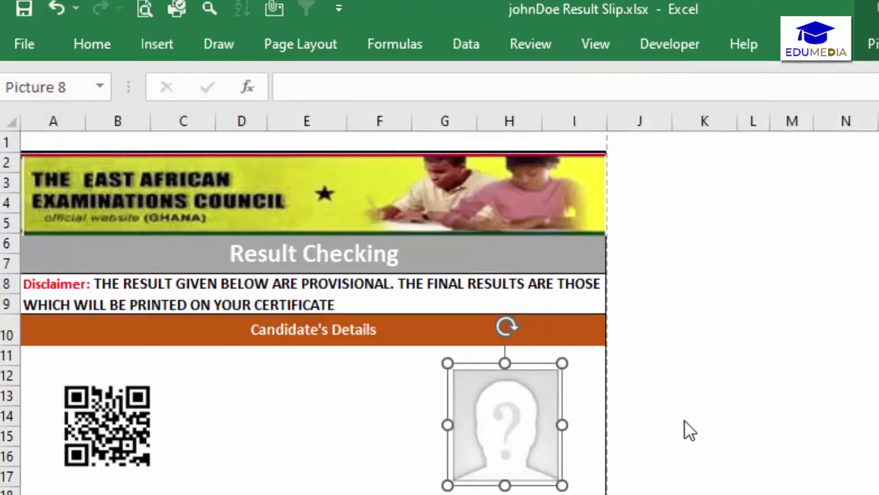
click(690, 421)
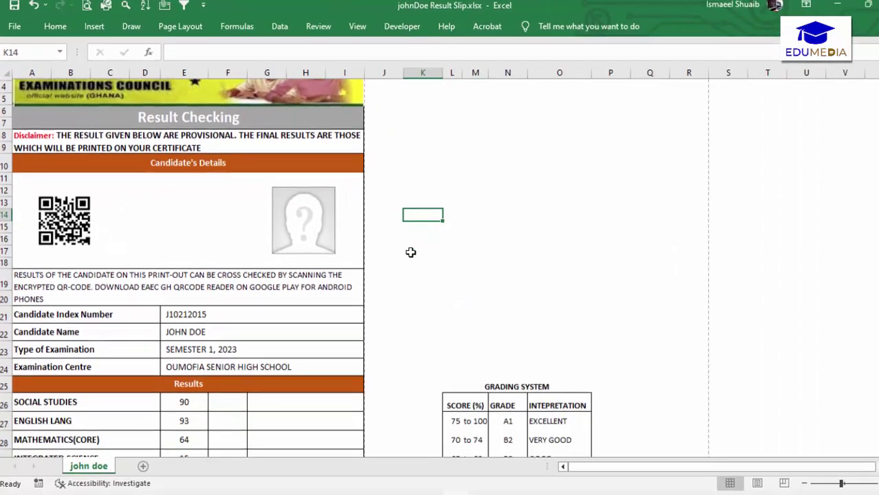
scroll(519, 318, down, 3)
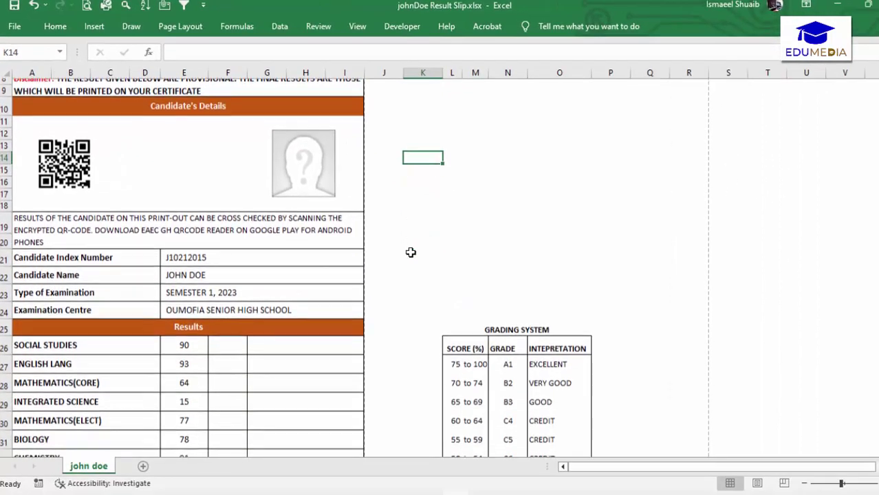
Review the QR-code note and the candidate's index number, name, examination type and examination centre rows
click(30, 197)
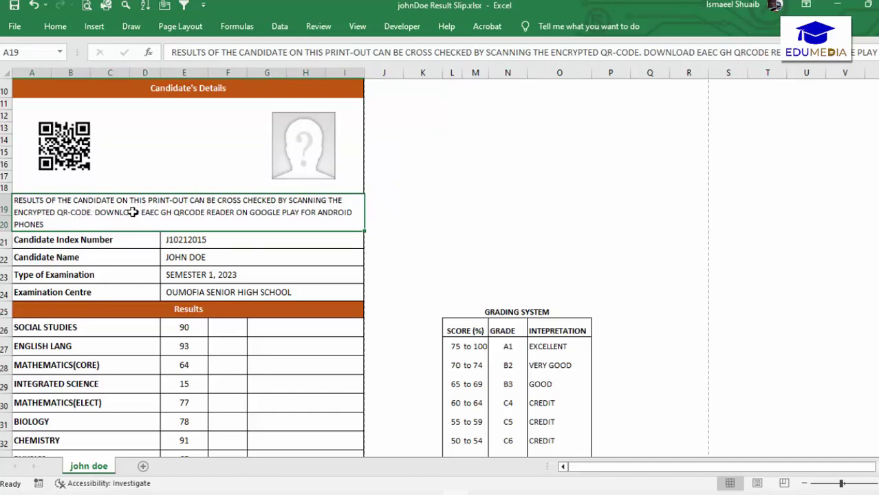
click(87, 239)
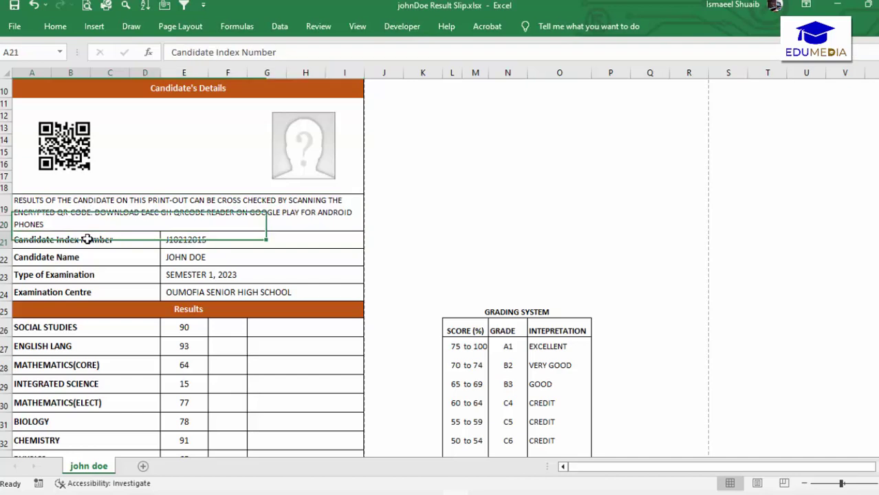
click(198, 240)
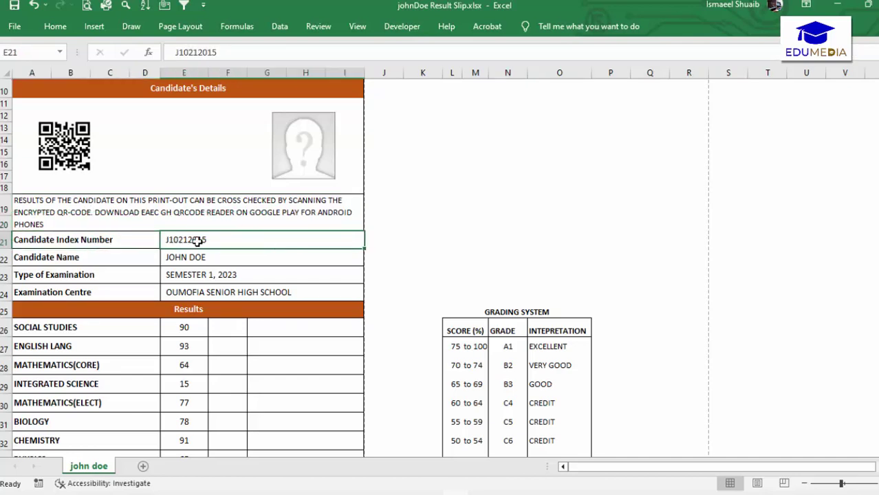
click(131, 238)
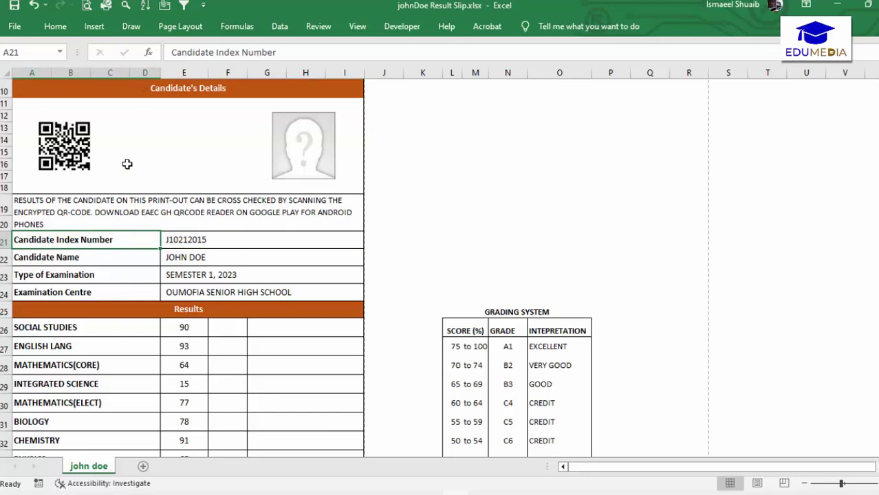
click(175, 239)
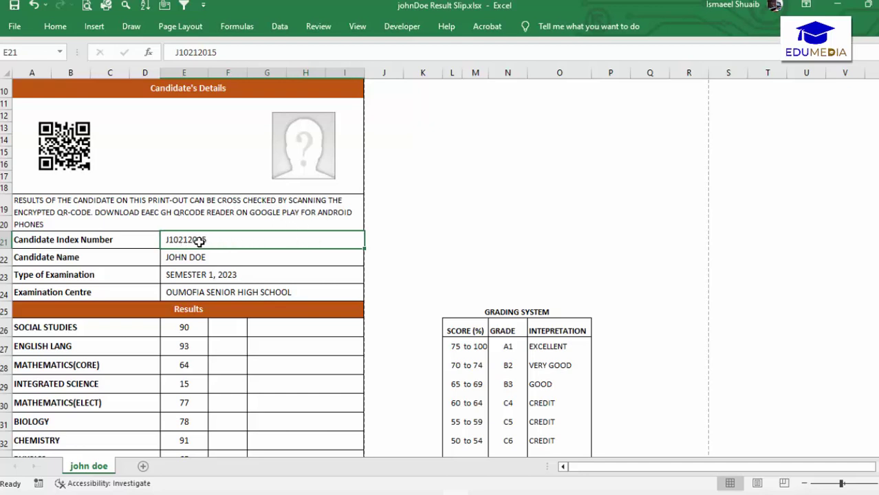
click(63, 255)
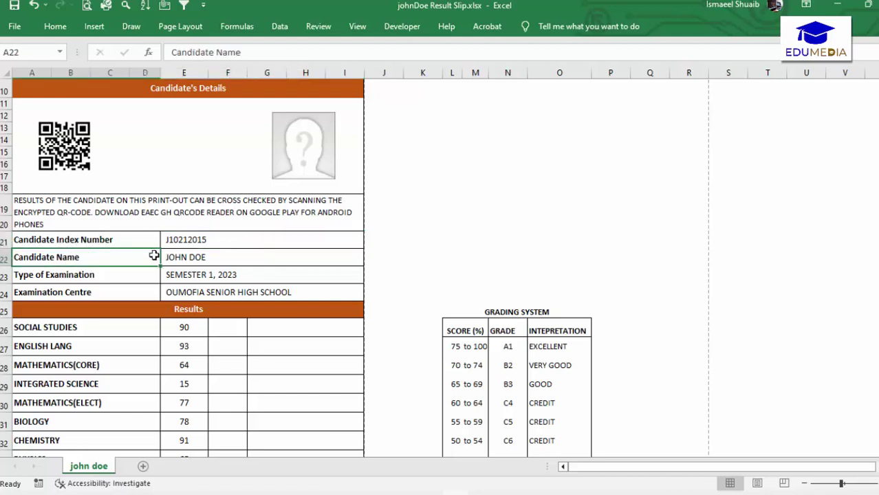
click(88, 279)
click(92, 293)
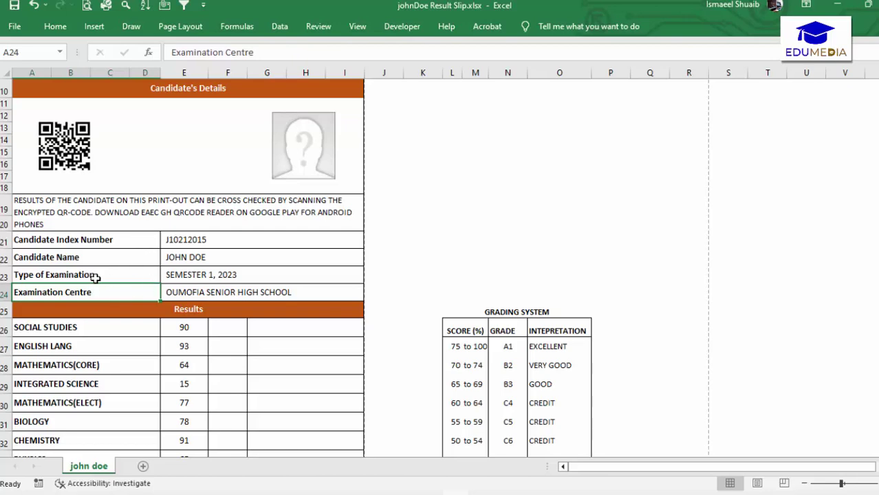
Examine the subject list in the Results section and the score recorded for each subject
scroll(113, 252, down, 2)
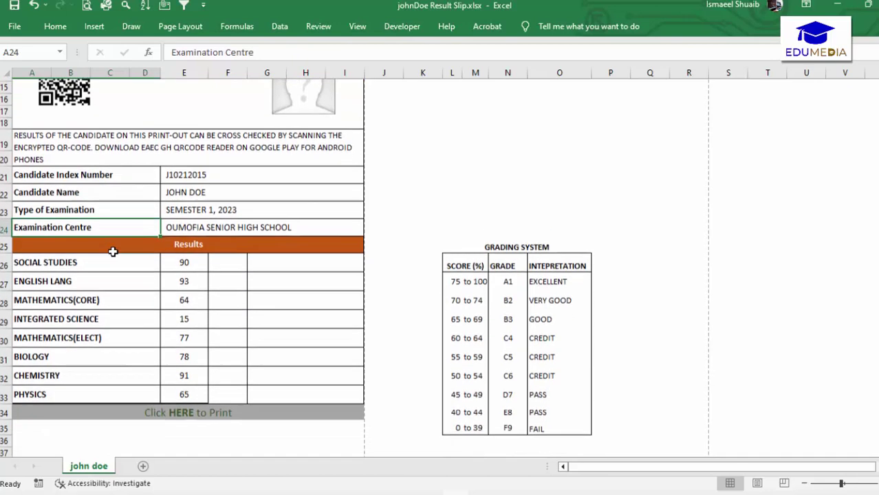
click(80, 253)
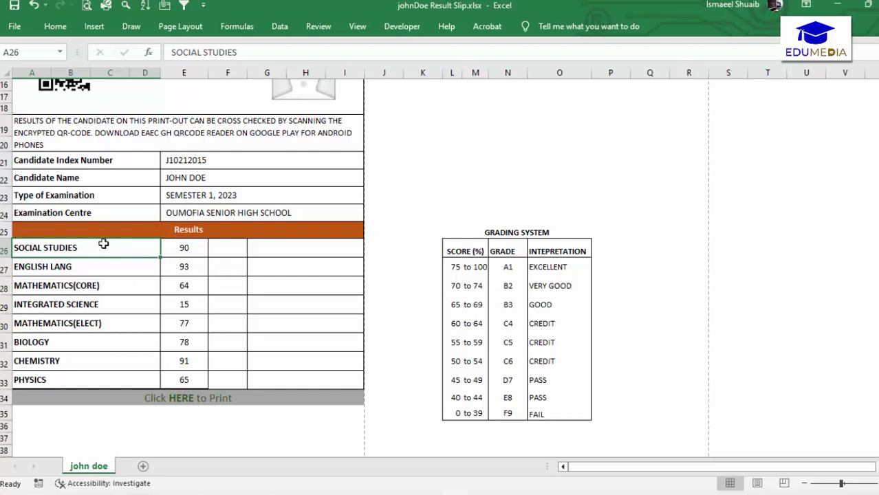
drag(103, 243, 106, 352)
click(70, 267)
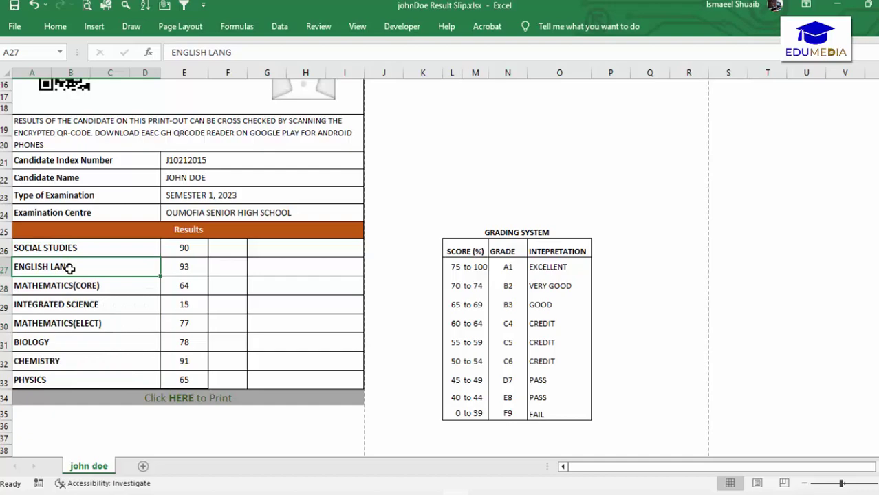
click(73, 346)
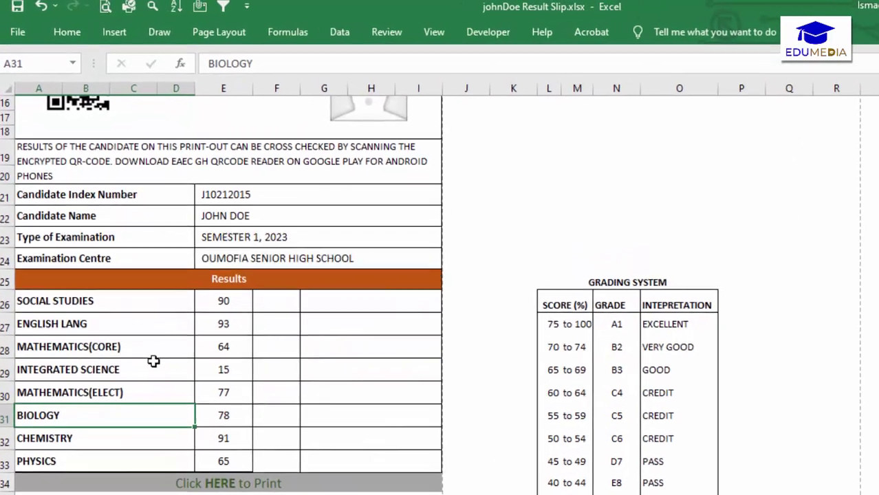
drag(200, 269, 208, 377)
drag(239, 435, 239, 435)
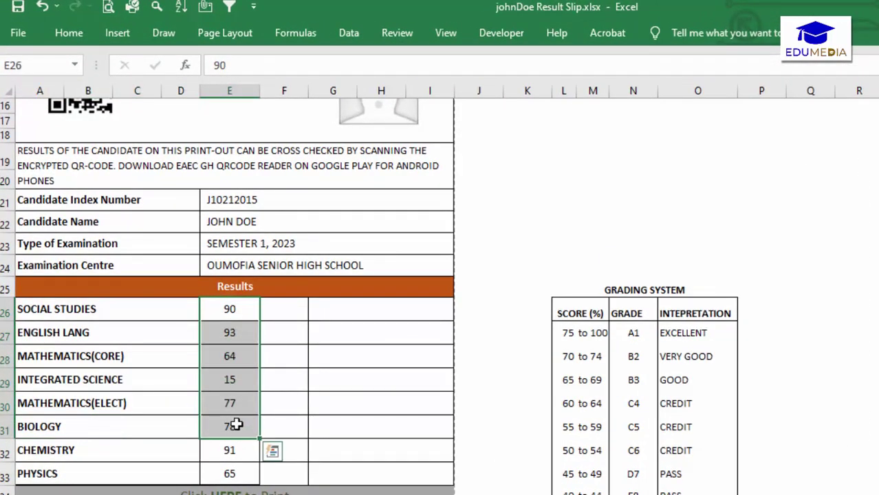
click(232, 405)
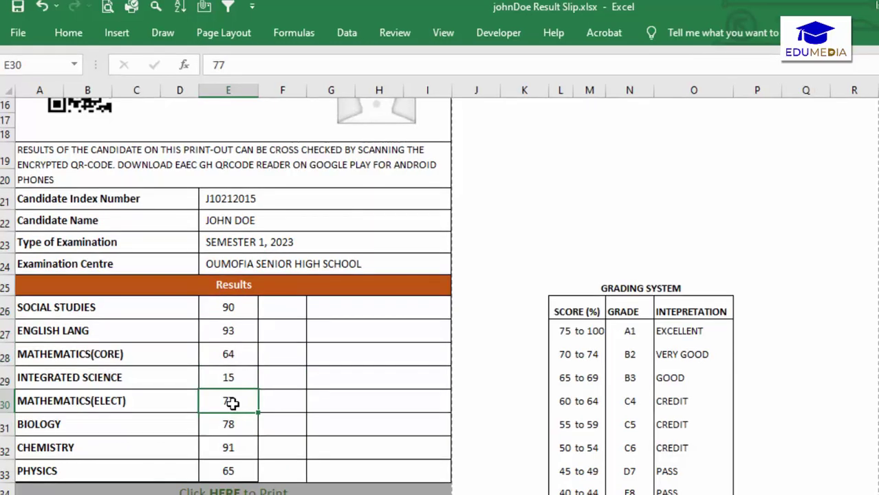
click(242, 342)
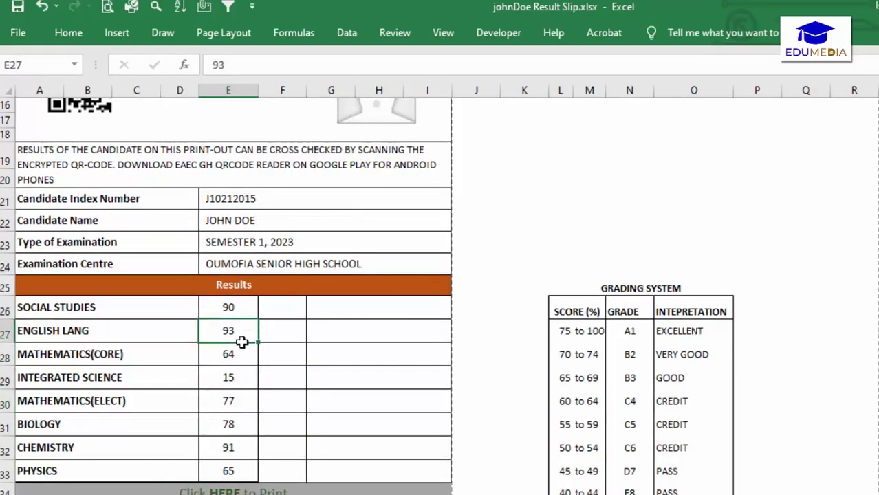
Compare the two empty result columns beside the scores with the grading system's score, grade and interpretation columns
click(281, 306)
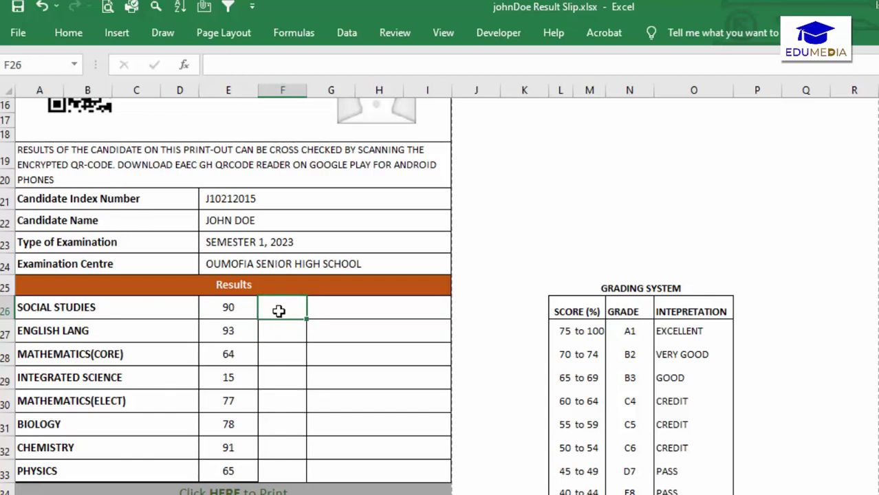
click(340, 307)
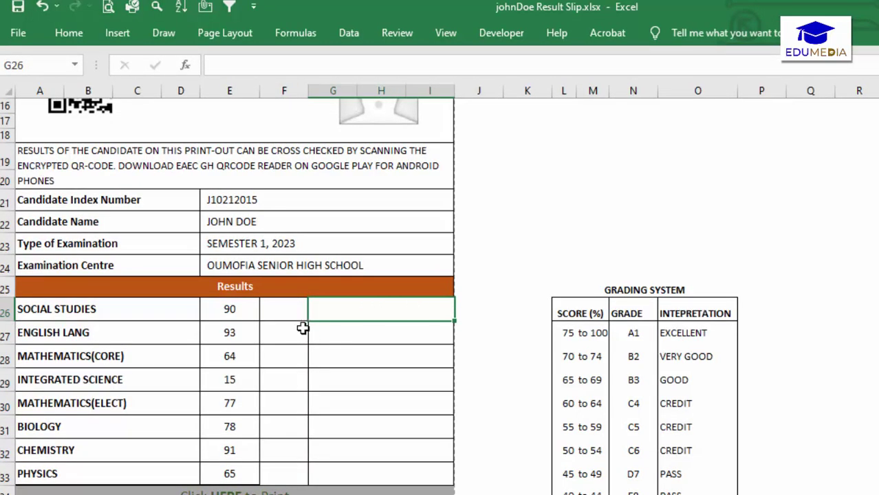
drag(544, 276, 703, 490)
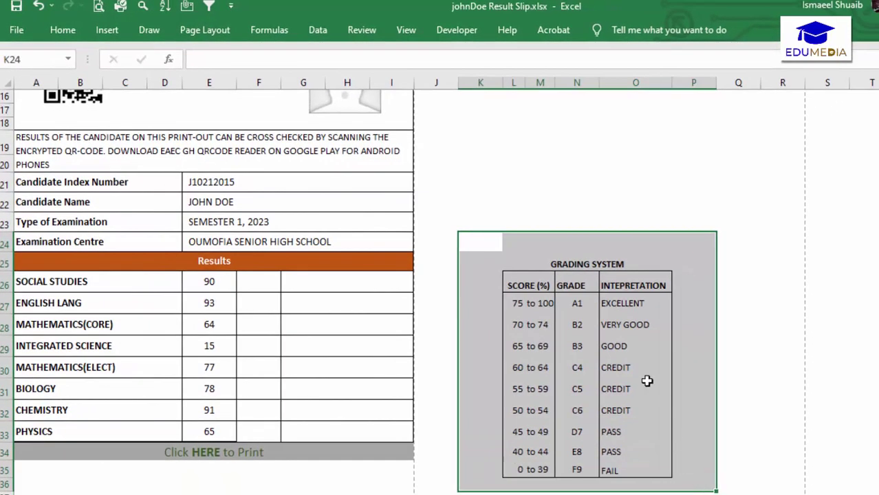
click(648, 378)
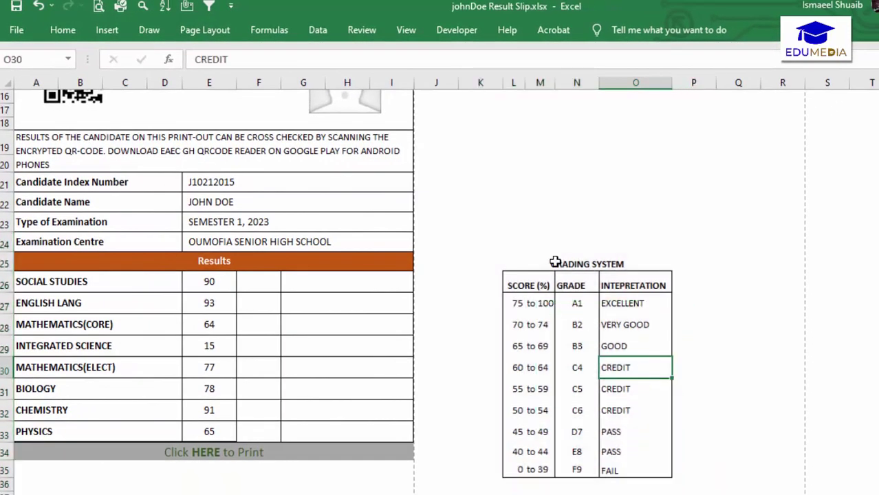
click(540, 303)
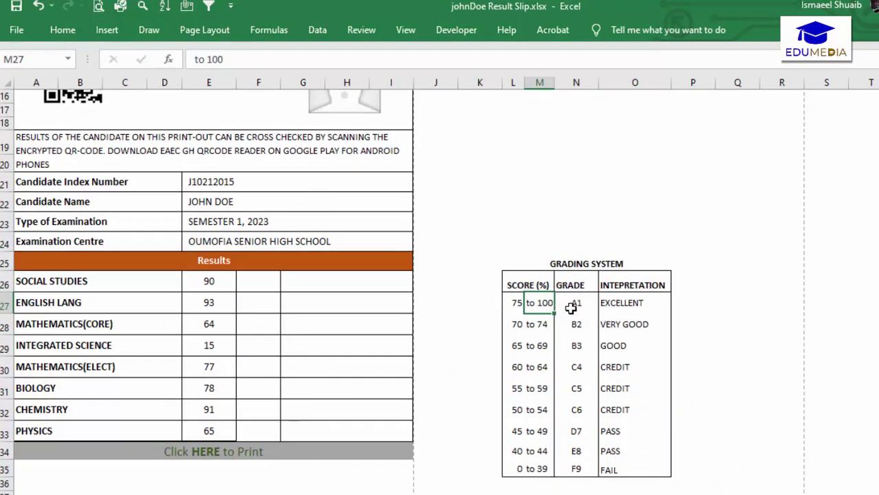
click(577, 306)
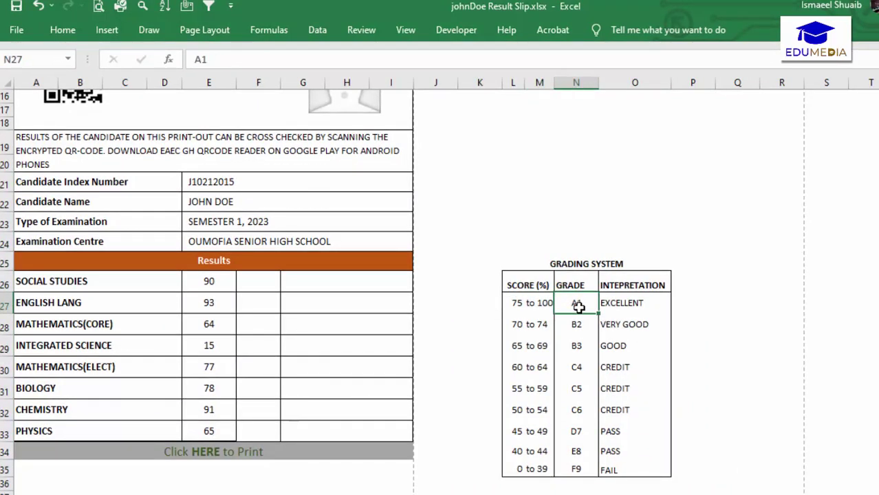
click(614, 303)
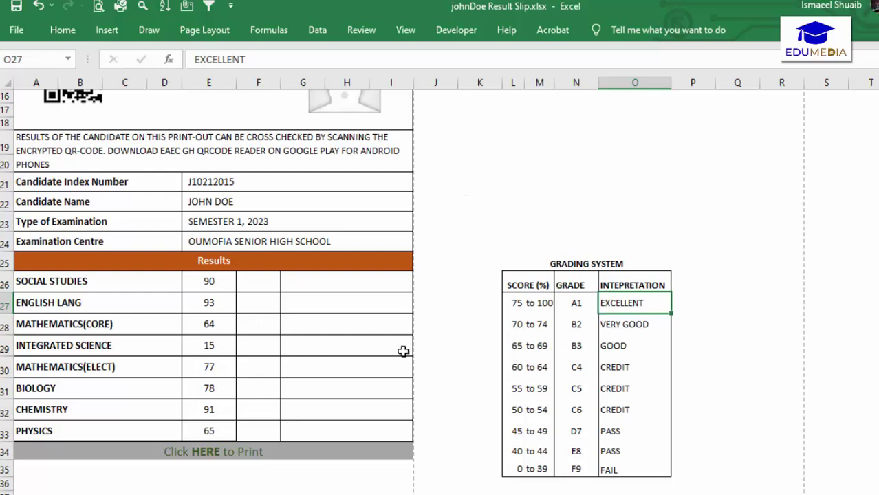
click(269, 288)
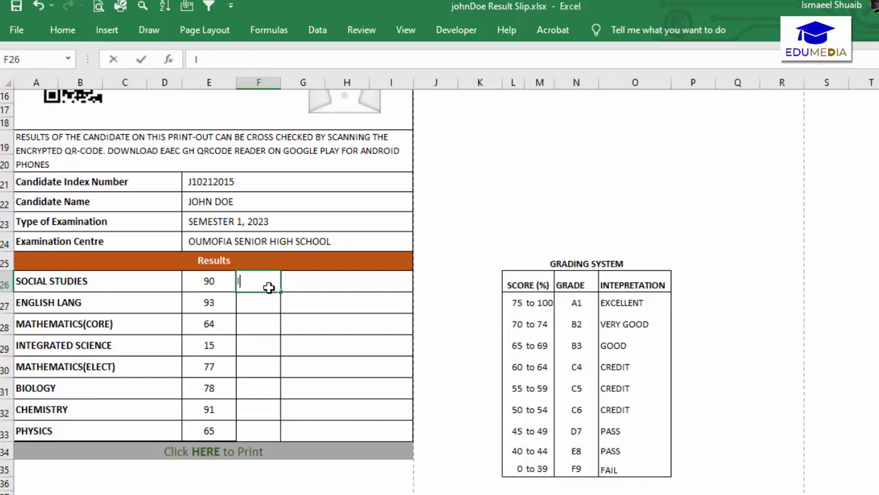
text(IFS)
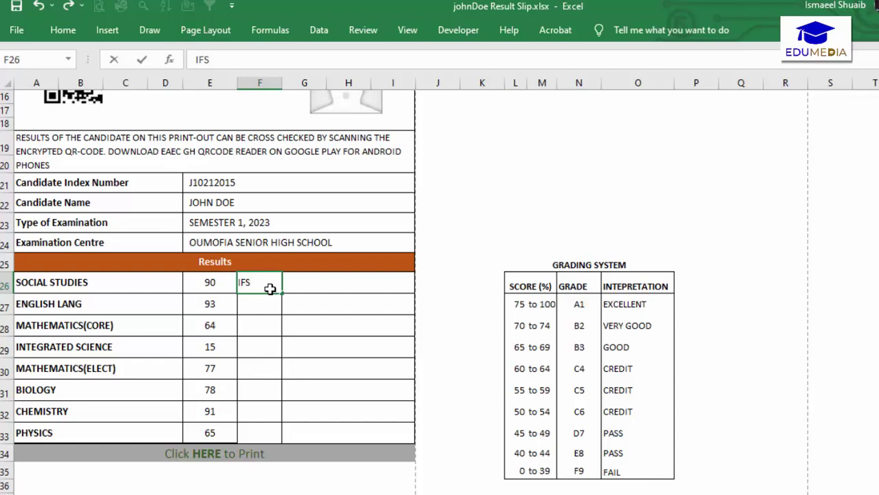
key(BackSpace)
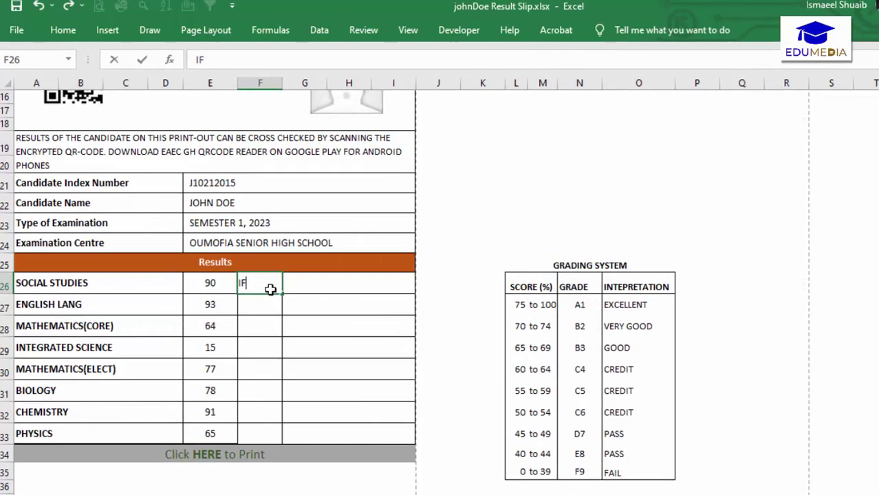
text(S)
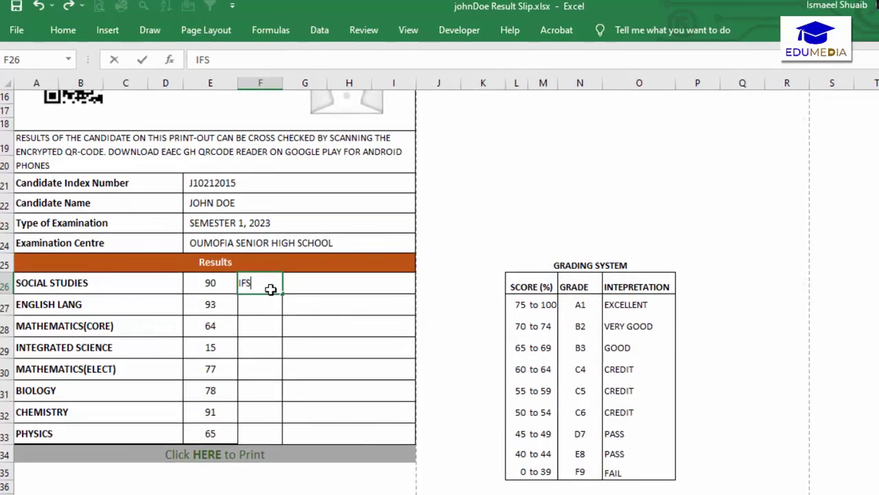
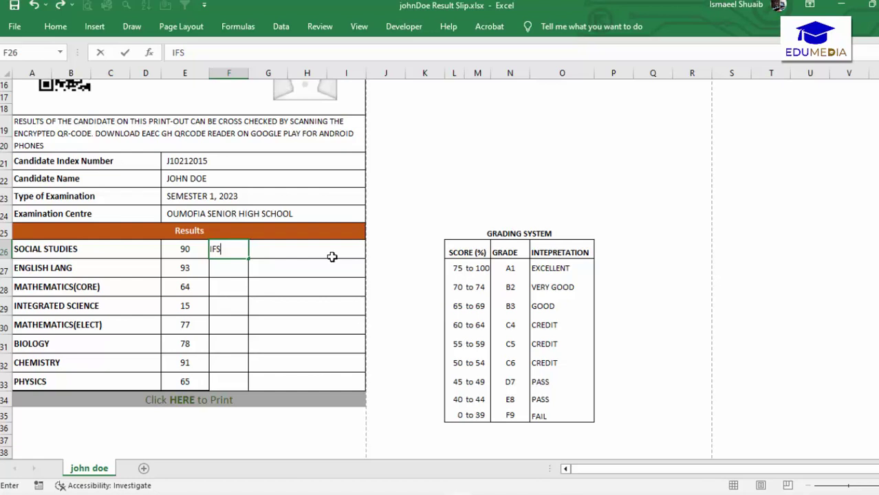
key(BackSpace)
key(BackSpace)
key(BackSpace)
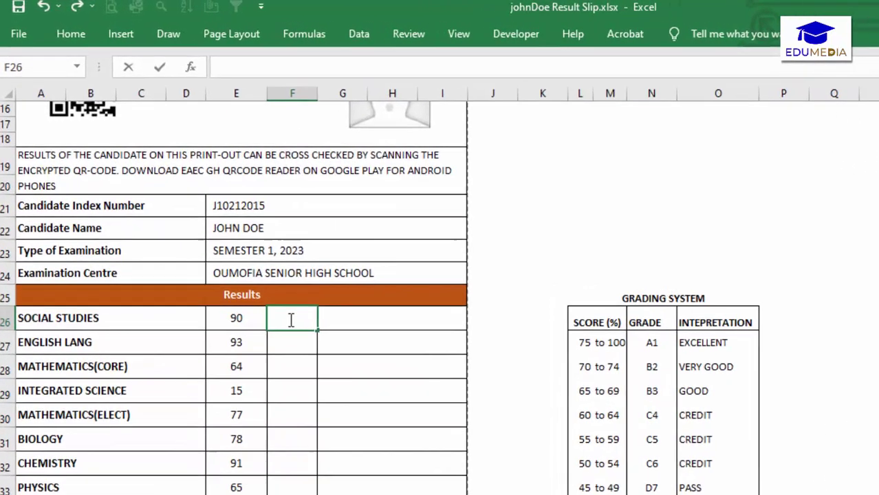
Write the placeholder formula =IFS(condition, value) in cell F26 beside the Social Studies score
text(=)
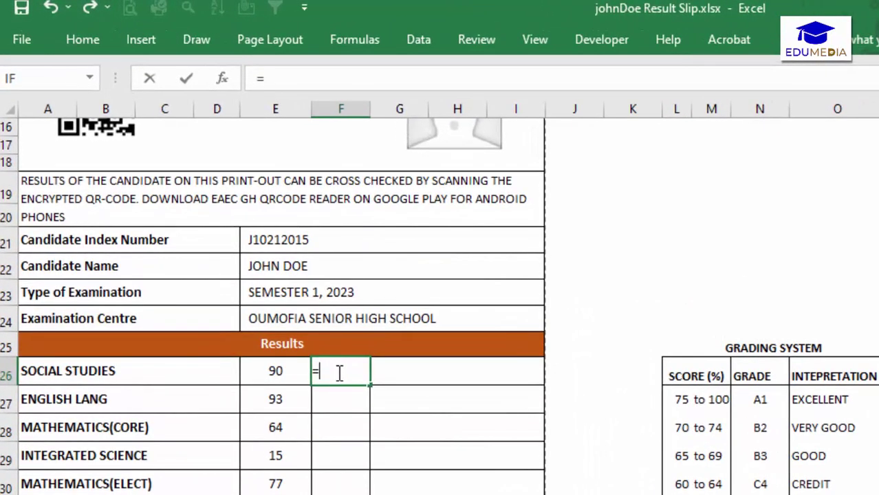
text(IFS)
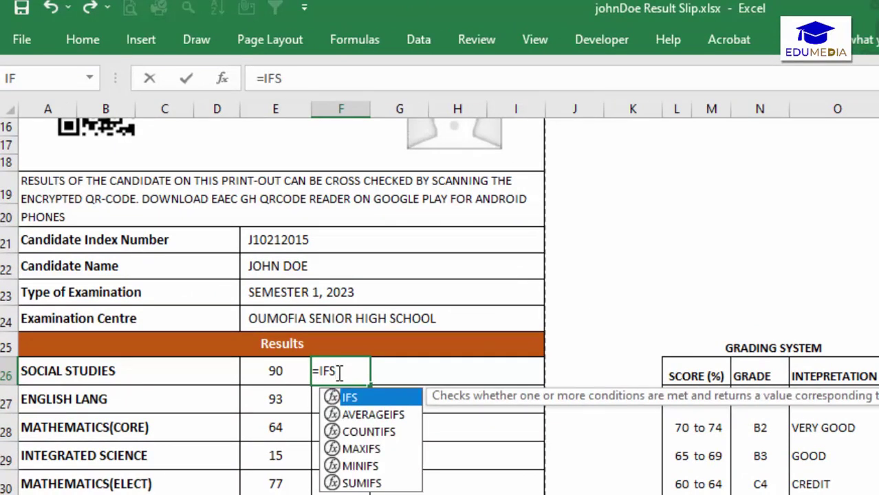
text((c)
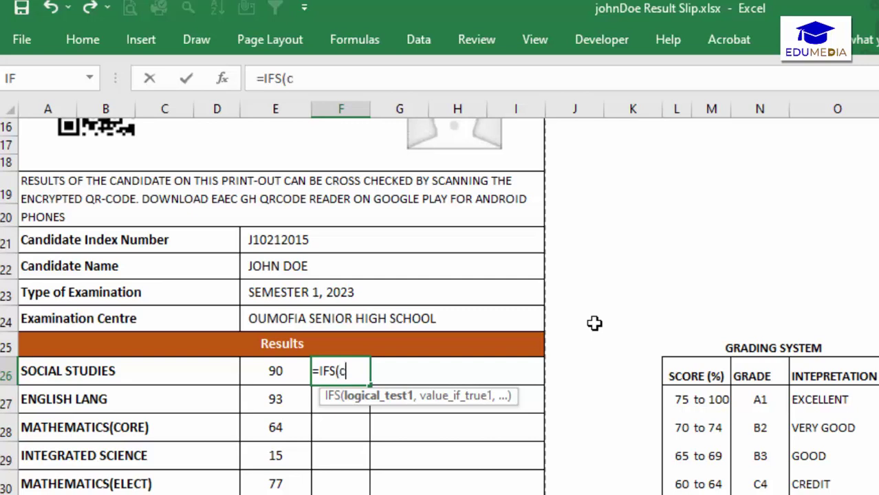
key(BackSpace)
text(condition)
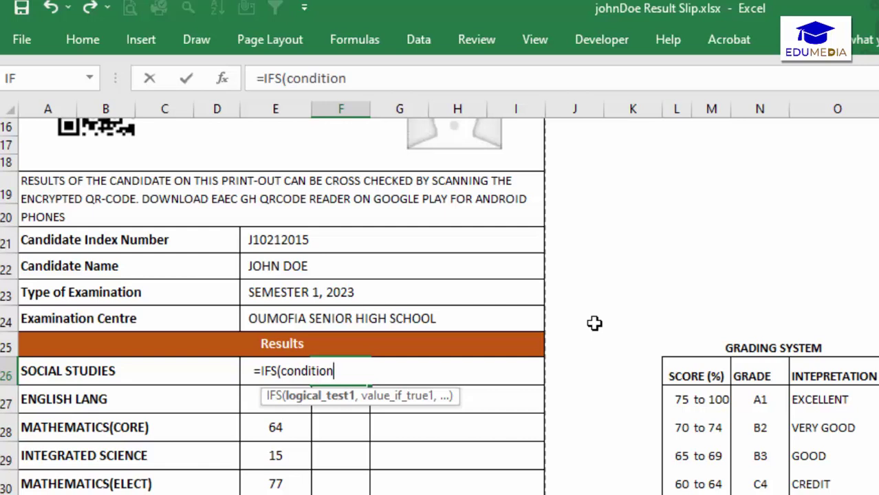
text(, value))
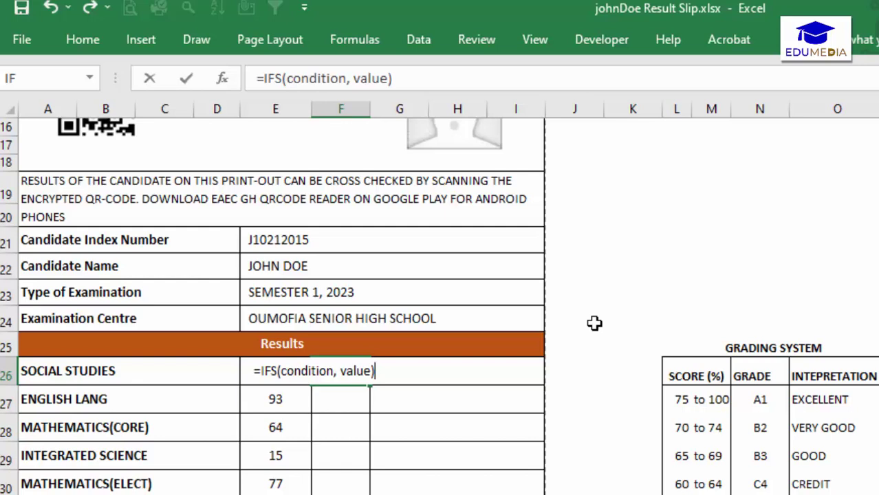
Expand the placeholder in cell F26 to =IFS(condition1, value1, condition2, value2, ....)
key(BackSpace)
key(BackSpace)
key(BackSpace)
key(BackSpace)
key(BackSpace)
key(BackSpace)
key(BackSpace)
key(BackSpace)
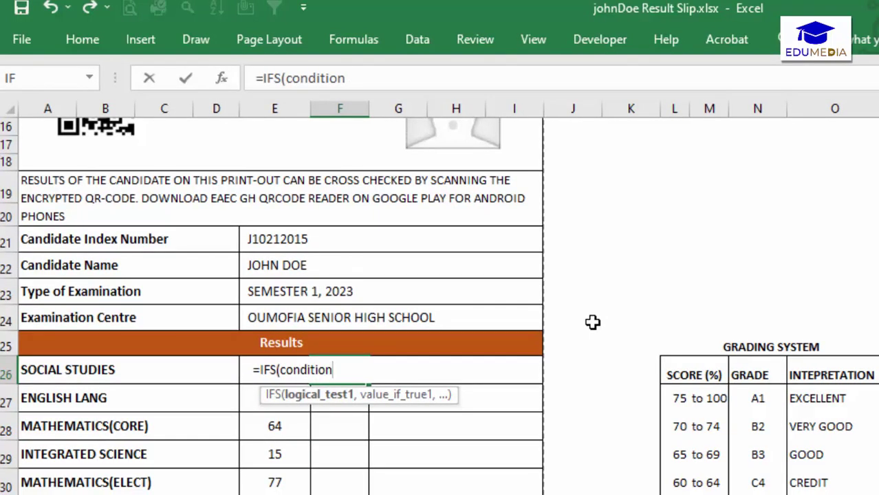
text(1, valu)
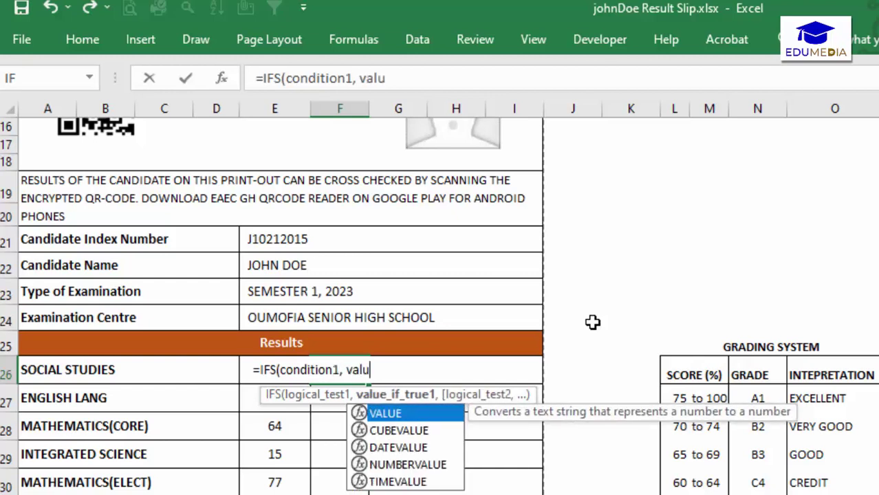
text(e1, )
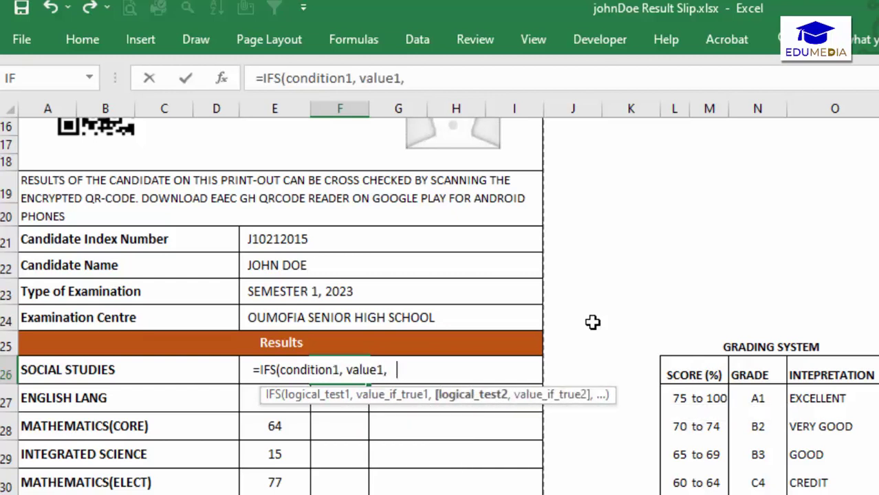
text(condition2)
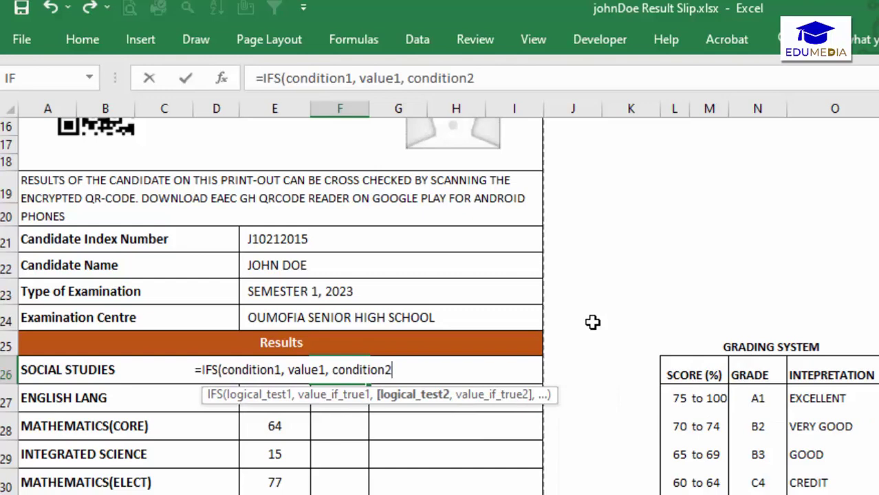
text(, value2)
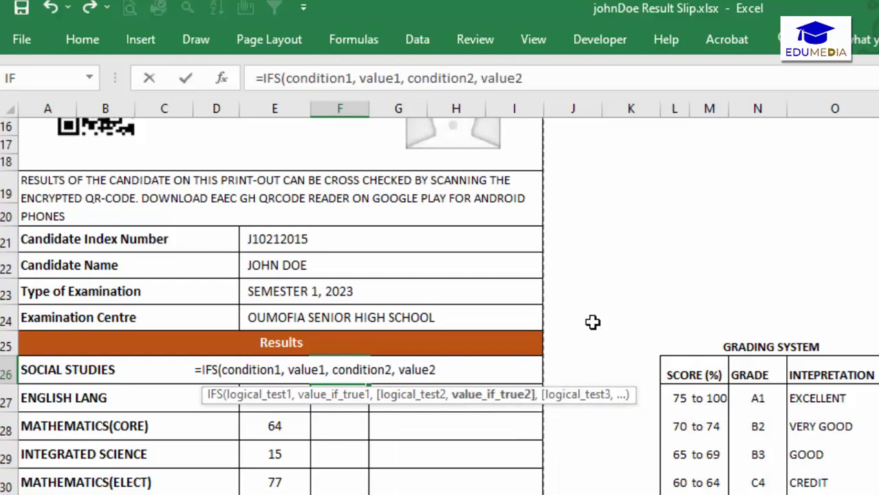
text(, ....))
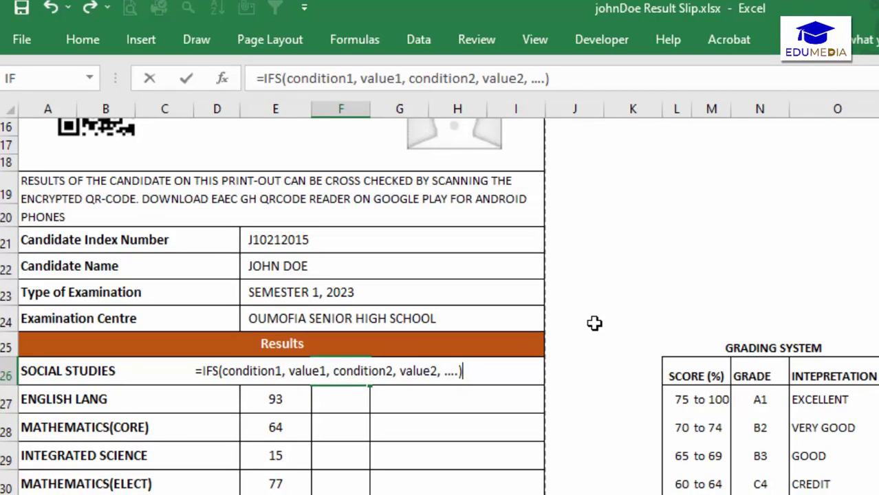
Discard the placeholder IFS formula from cell F26
key(BackSpace)
key(BackSpace)
key(BackSpace)
key(BackSpace)
key(BackSpace)
key(BackSpace)
key(BackSpace)
key(BackSpace)
key(BackSpace)
key(BackSpace)
key(BackSpace)
key(BackSpace)
key(BackSpace)
key(BackSpace)
key(BackSpace)
key(BackSpace)
key(BackSpace)
key(BackSpace)
key(BackSpace)
key(BackSpace)
key(Escape)
Enter the formula =IFS(E26>=75, A1) in cell F26, referencing the Social Studies score
double_click(328, 375)
text(=IFS()
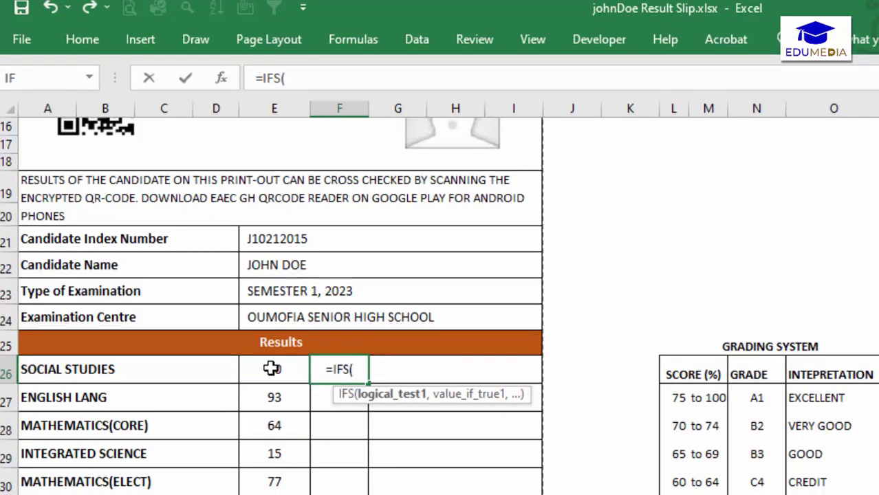
click(272, 368)
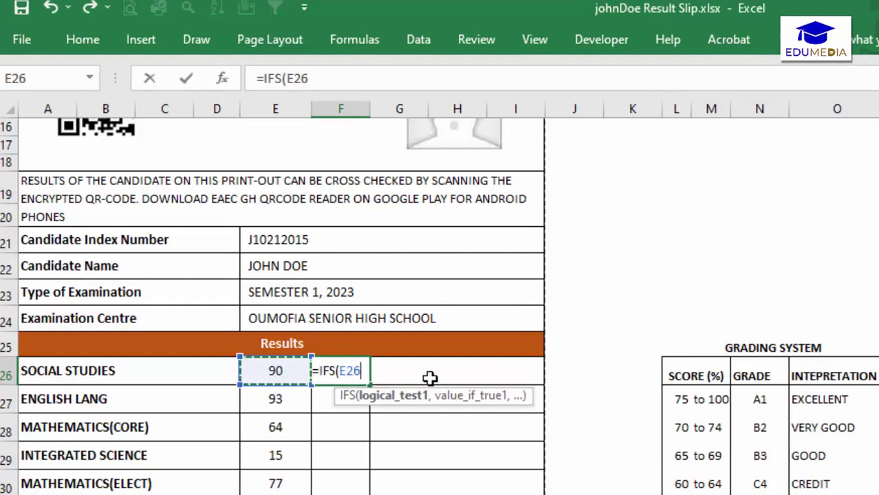
text(>=)
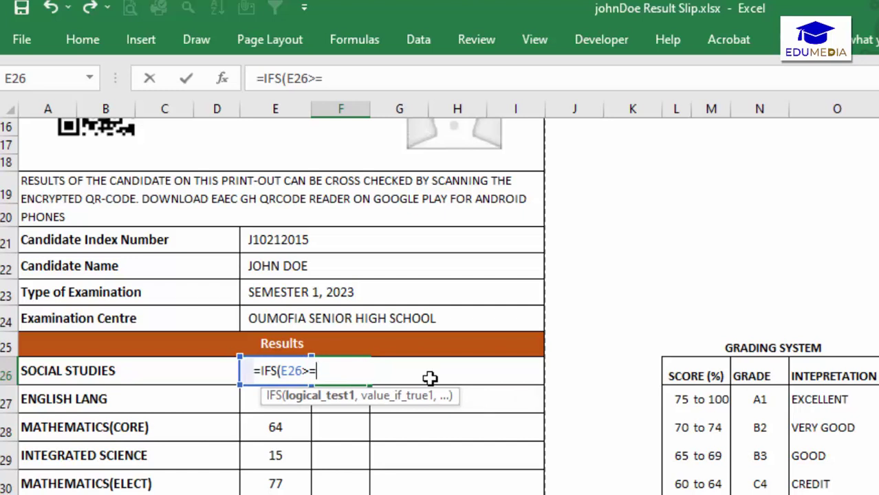
text(75,)
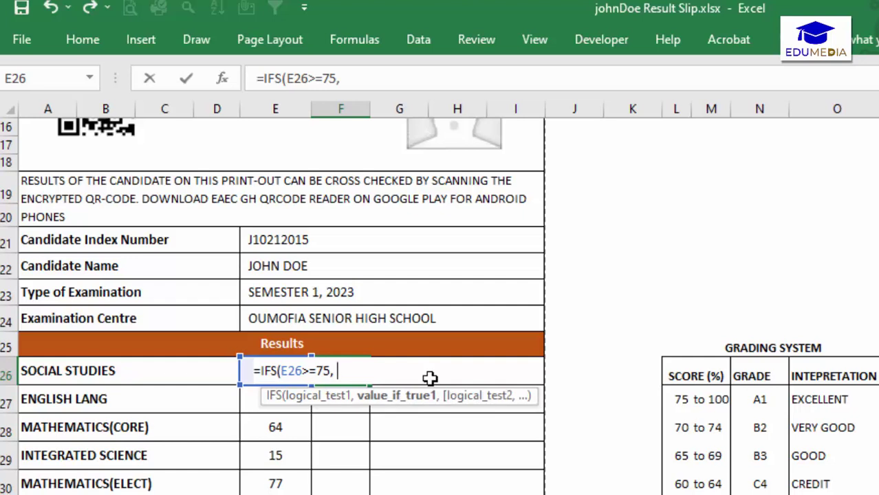
text(A1))
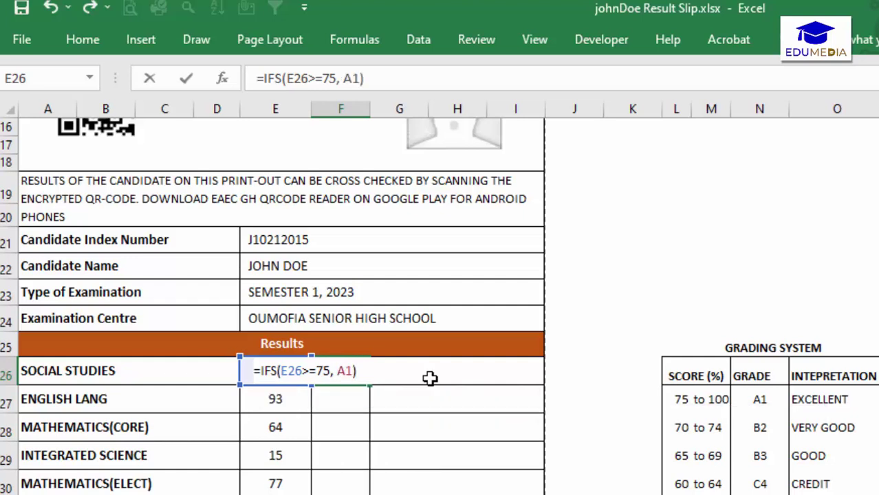
key(Return)
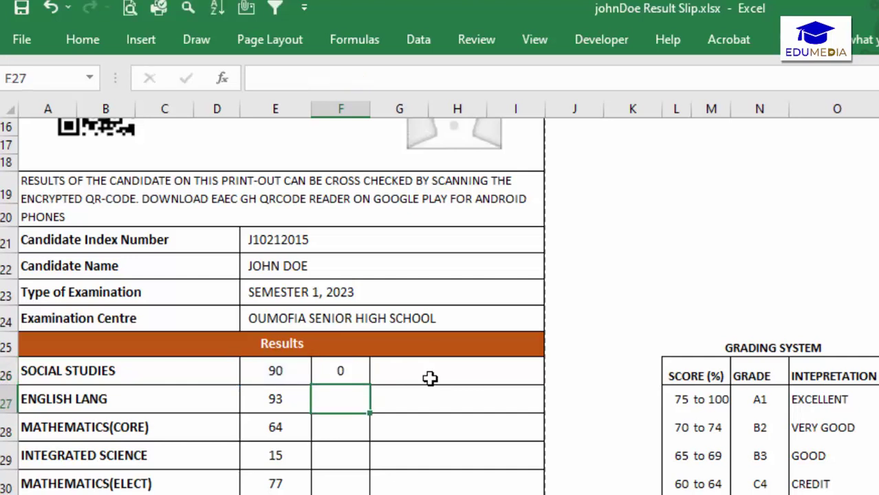
Enclose the A1 grade in quotation marks so the F26 formula reads =IFS(E26>=75, "A1")
click(359, 365)
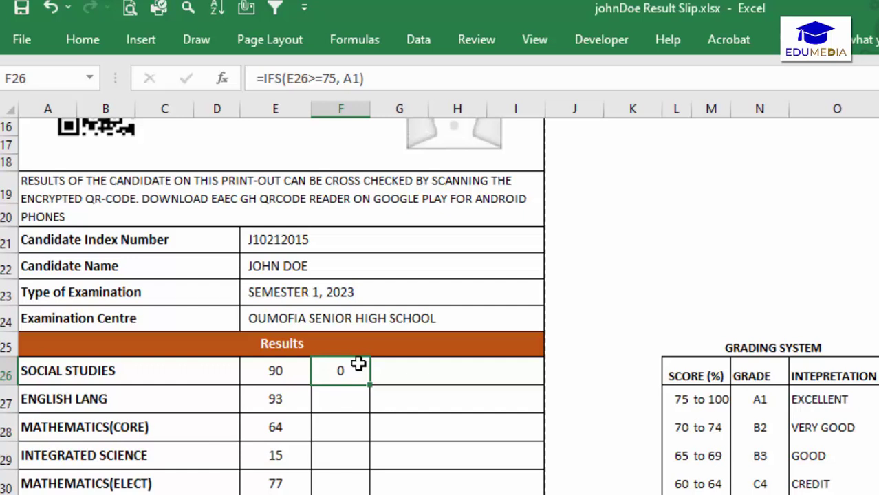
double_click(358, 365)
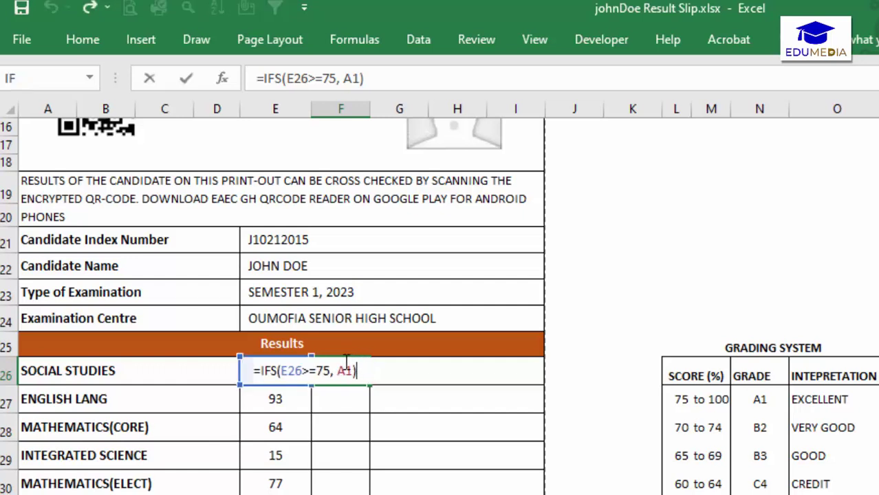
drag(339, 364, 352, 366)
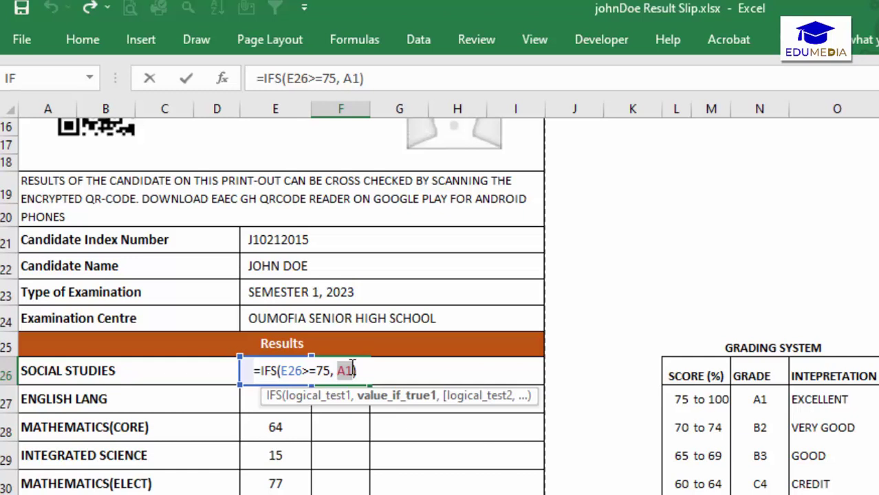
click(352, 368)
click(340, 369)
key(BackSpace)
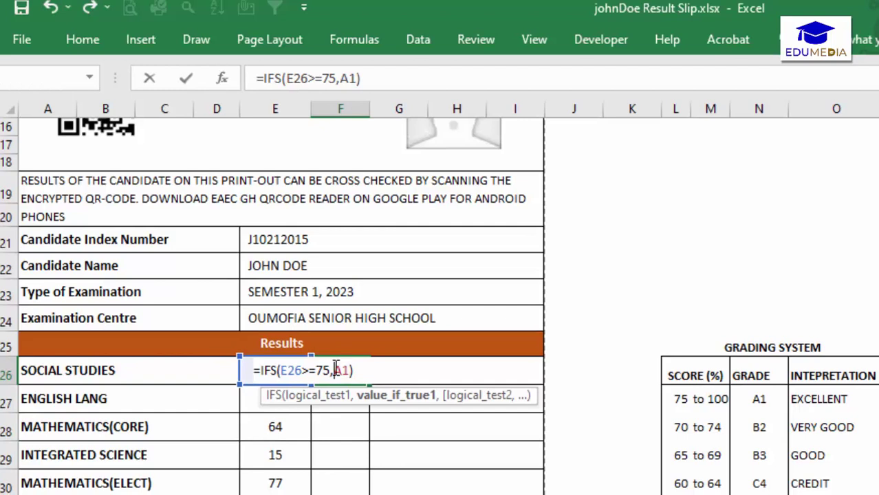
text(")
key(Right)
key(Right)
text(")
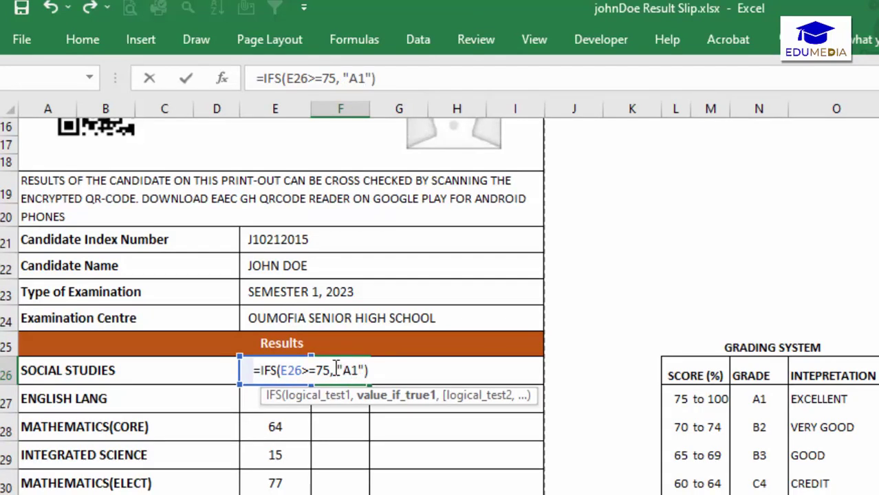
key(Right)
key(Return)
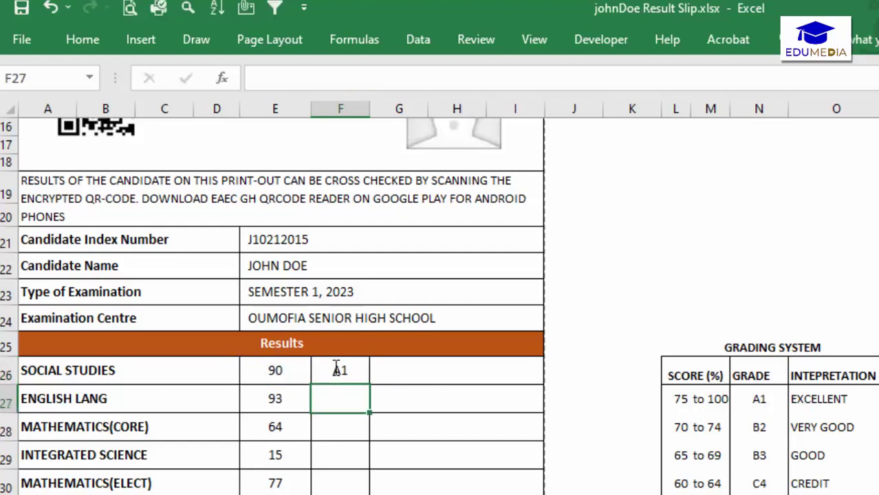
Test the grade formula with a Social Studies score of 60 in E26, and undo the score change
click(387, 386)
click(359, 376)
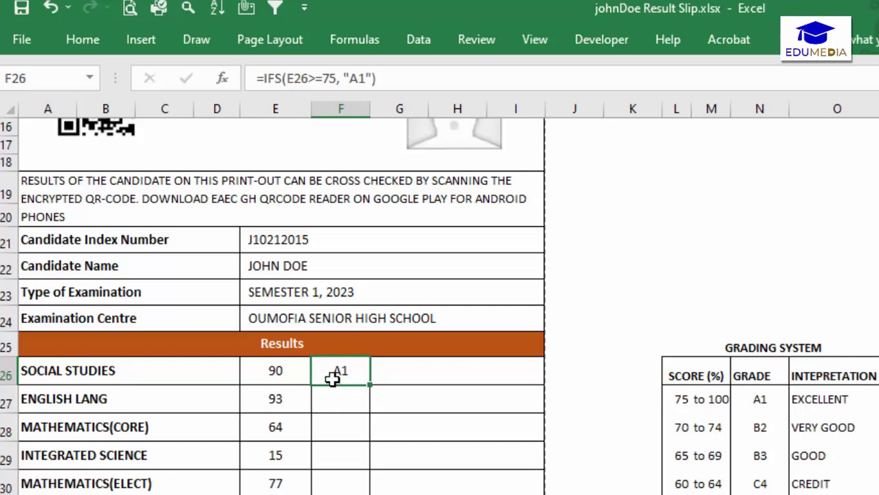
click(281, 377)
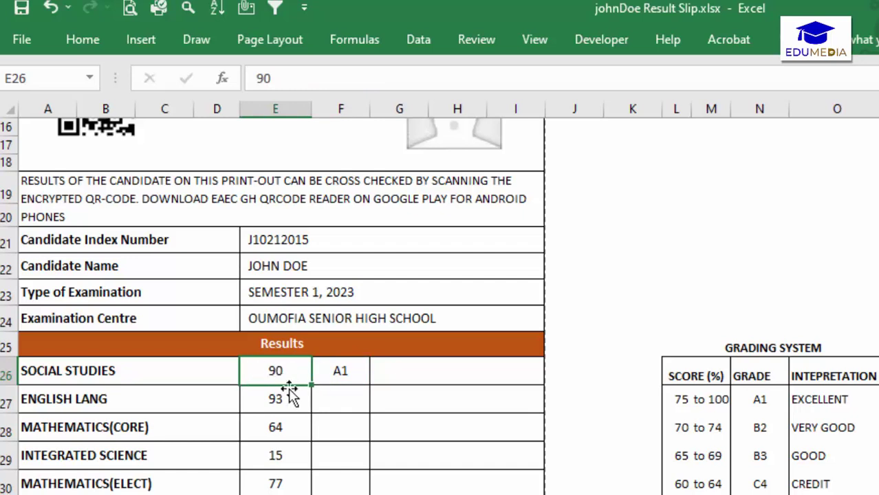
key(F2)
key(BackSpace)
key(BackSpace)
text(60)
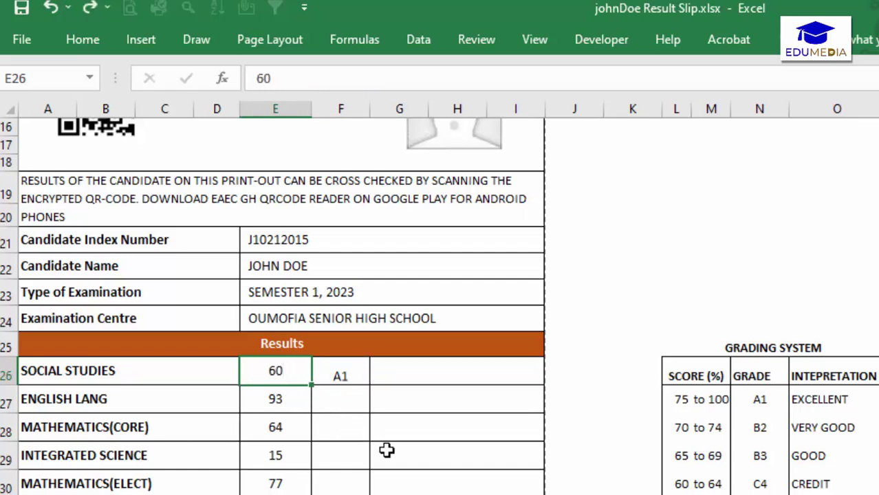
key(Return)
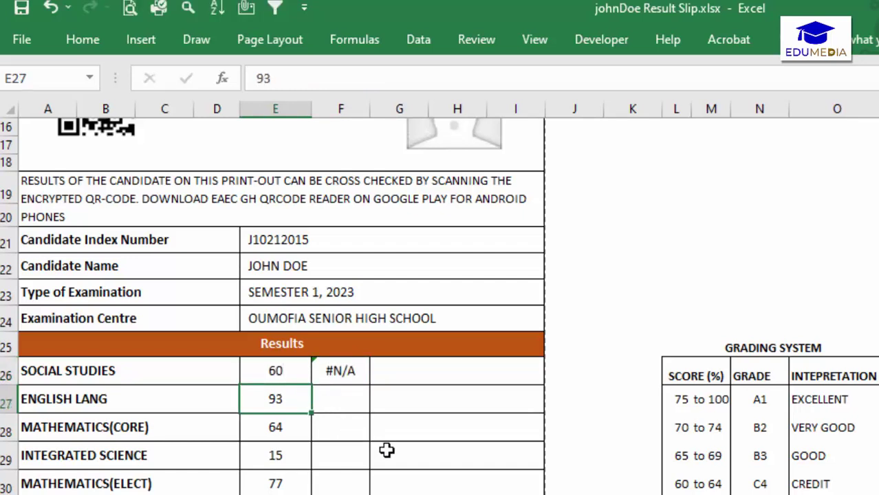
click(338, 378)
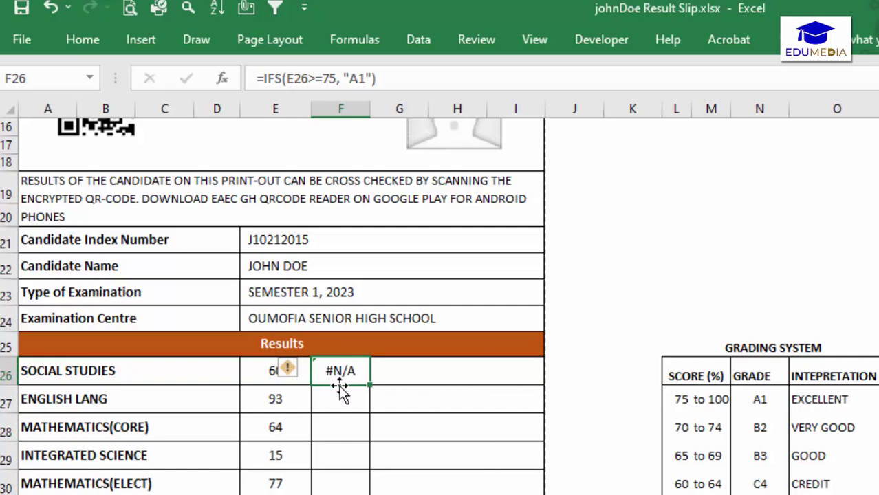
key(ctrl+z)
Replace the typed score limit and grade in F26 with grading table references, making the formula =IFS(E26>=L27, N27)
double_click(339, 369)
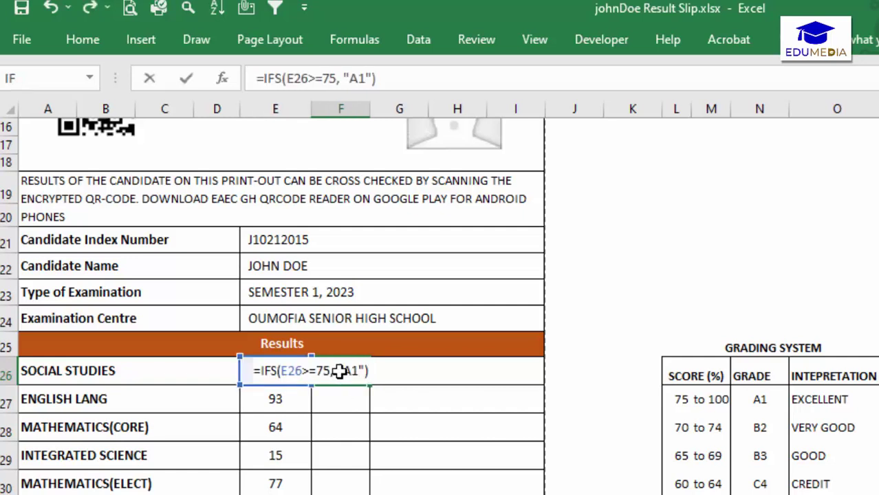
double_click(329, 370)
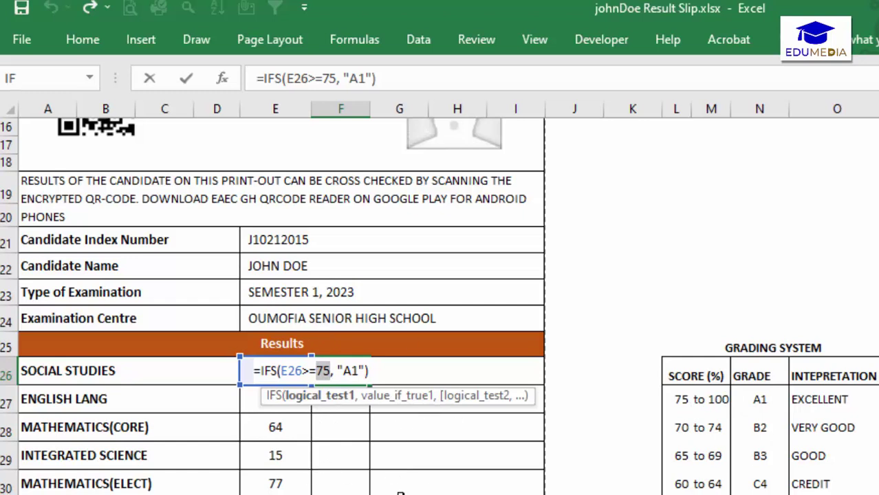
click(375, 370)
drag(373, 369, 309, 375)
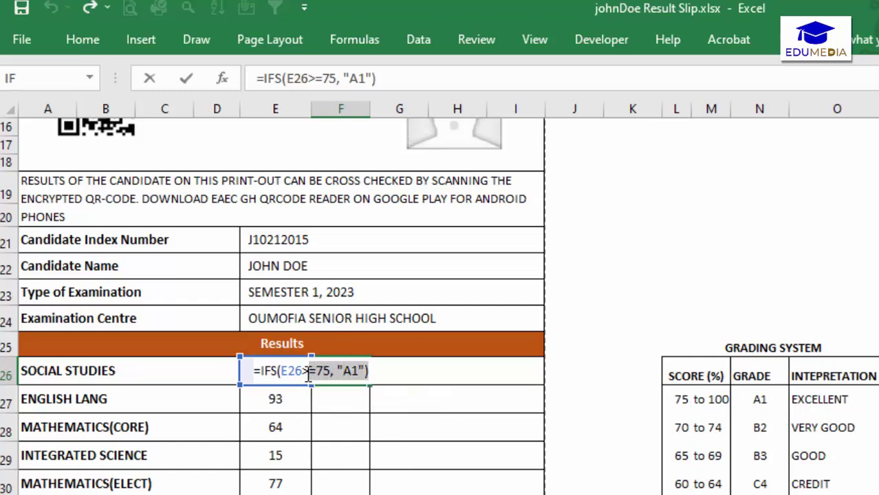
text(=)
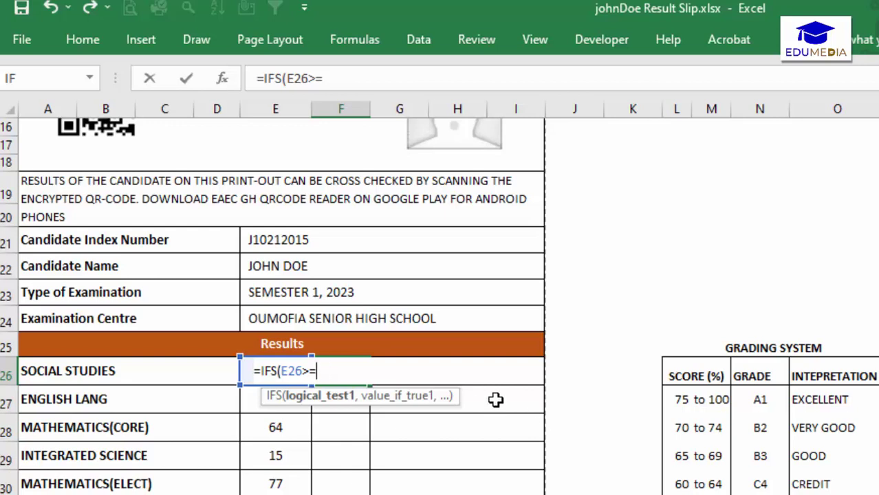
click(677, 396)
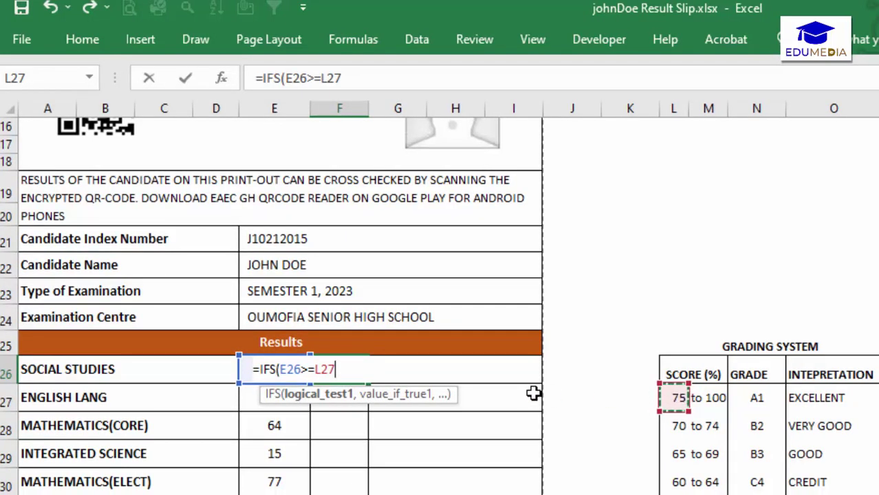
text(,)
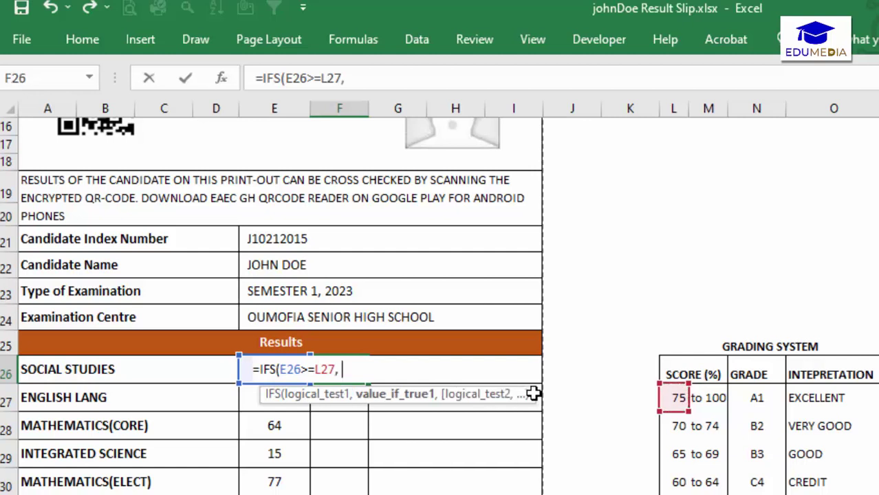
click(756, 397)
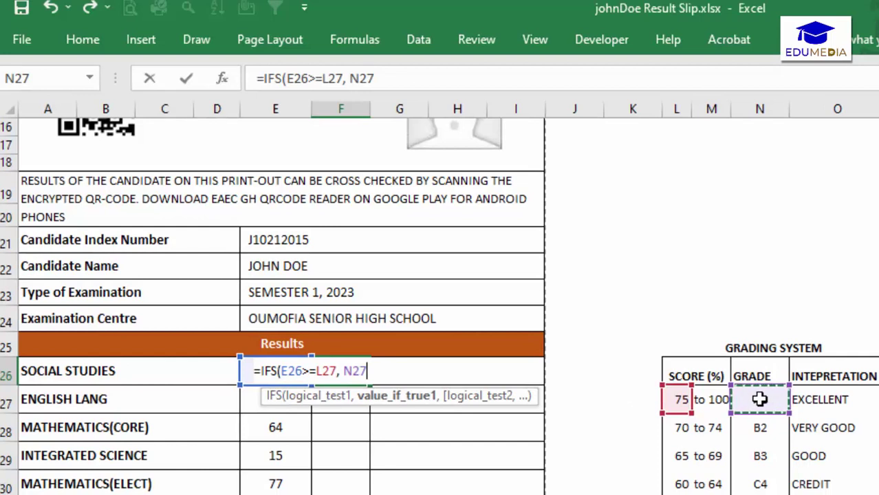
click(388, 372)
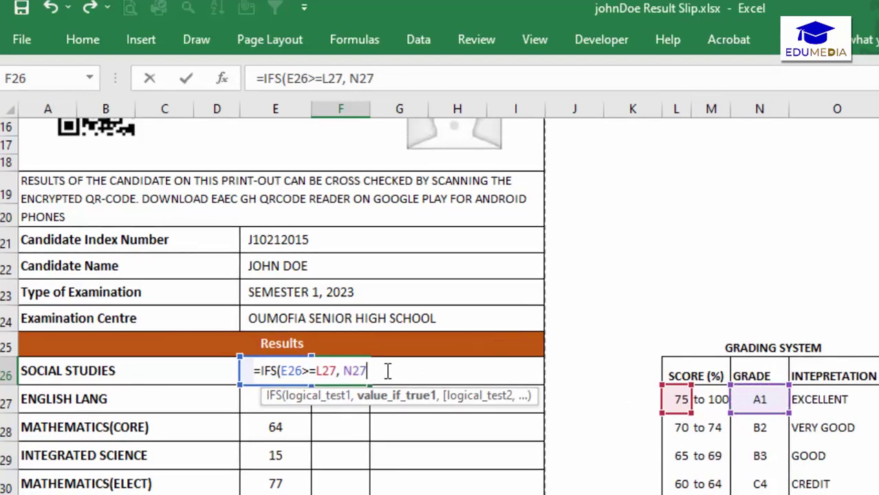
text())
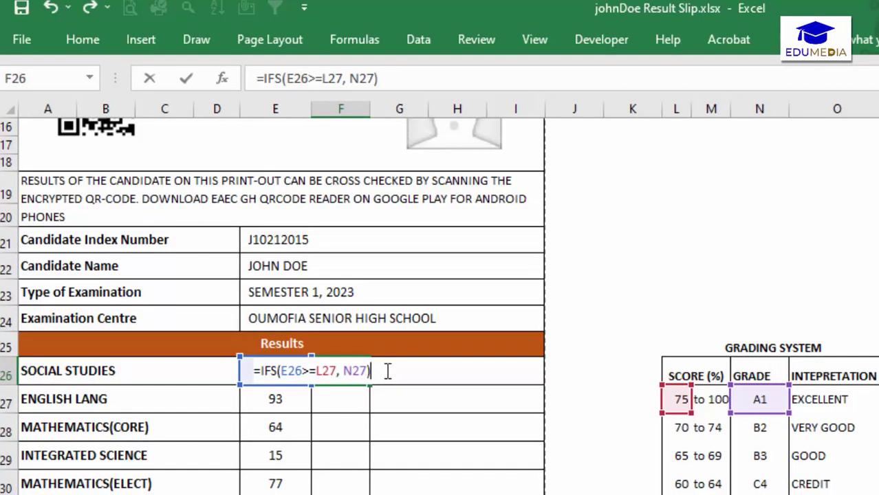
key(Return)
Extend the IFS formula in F26 with a second condition and grade, E26>=L28,N28, from the grading table's 70 to 74 row
click(362, 371)
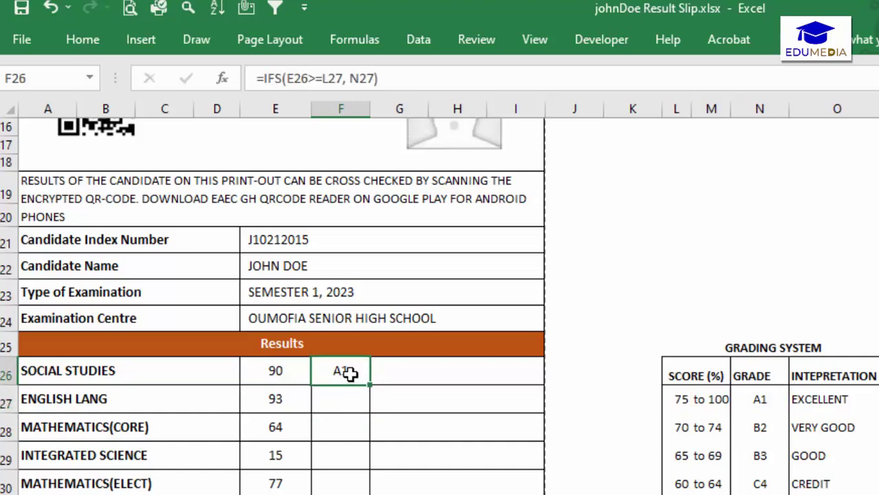
double_click(350, 373)
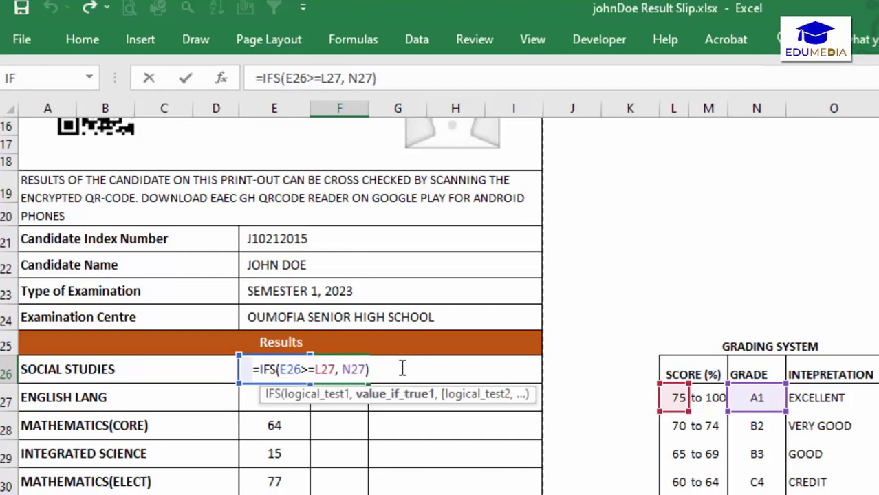
text(, )
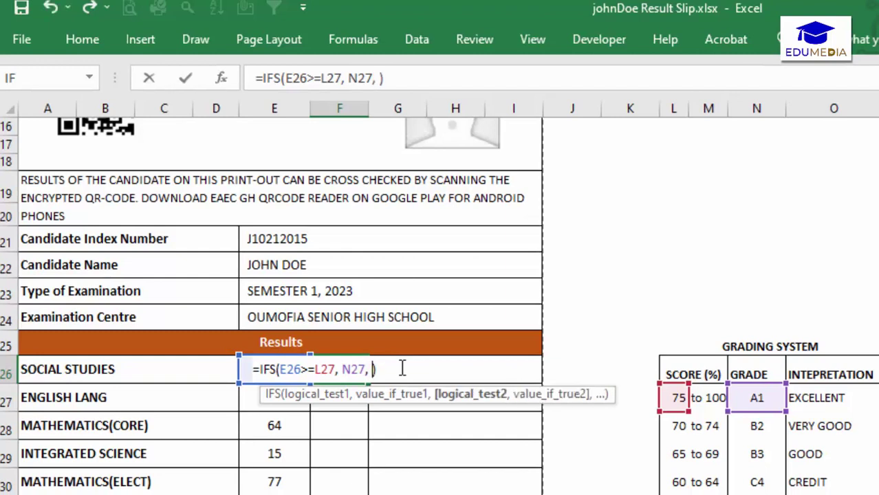
text(E26>=)
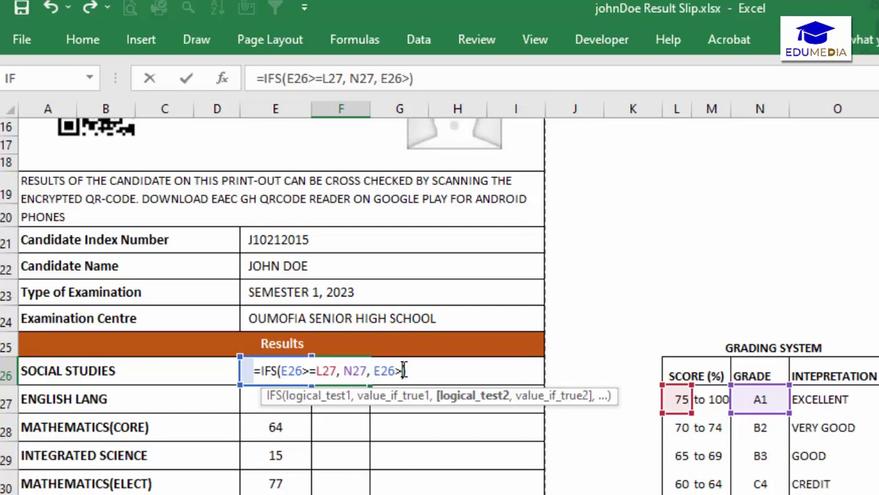
click(677, 428)
text(,)
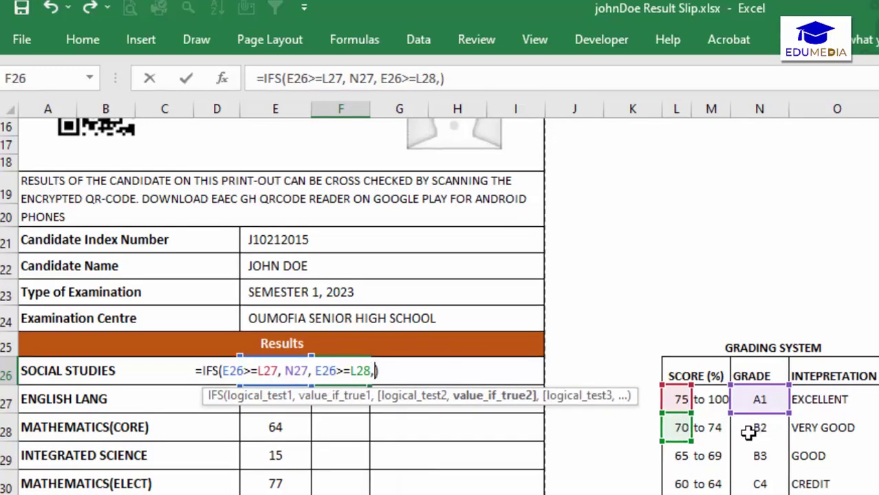
click(748, 433)
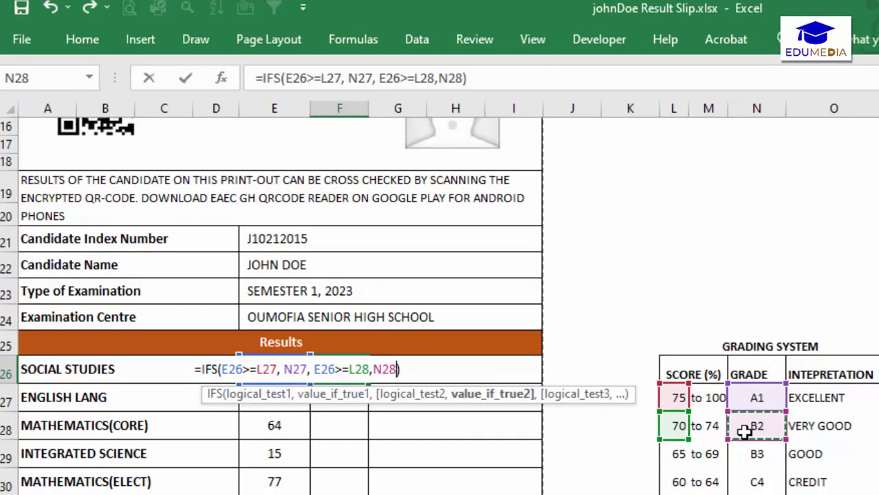
Add the third test E26>=L29 with its grade N29 to the F26 formula
text(,)
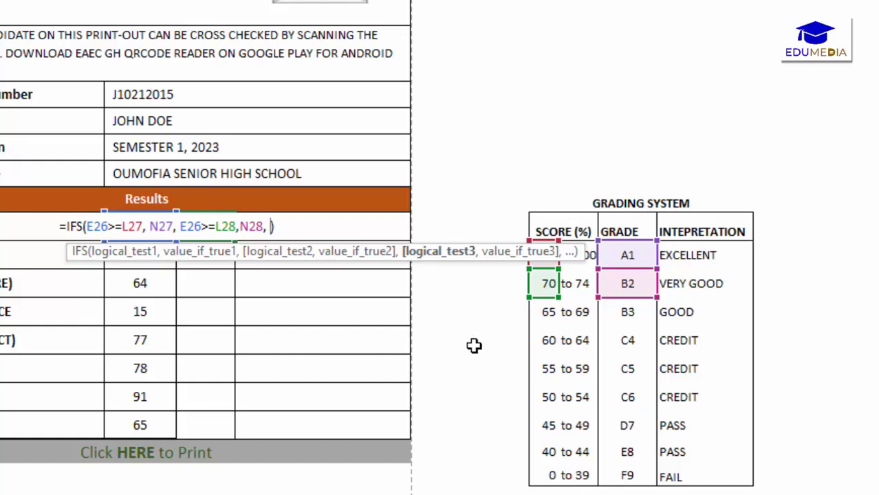
text(E26>=)
click(545, 313)
text(,)
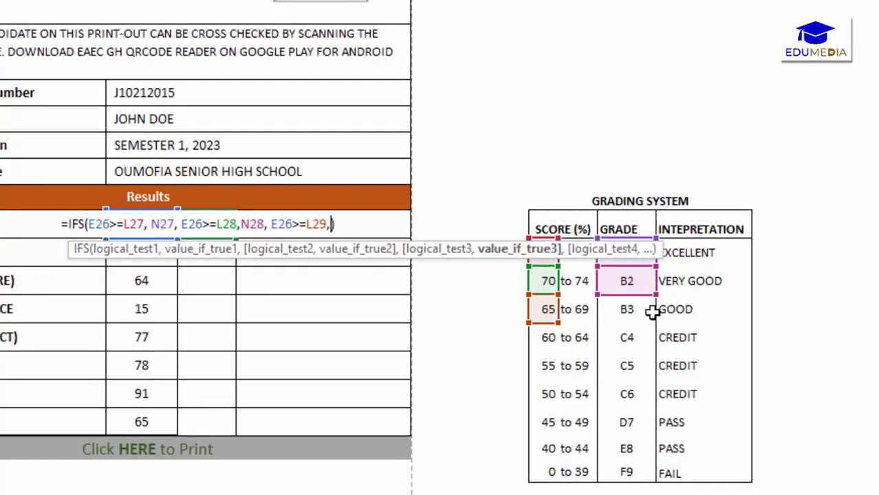
click(630, 314)
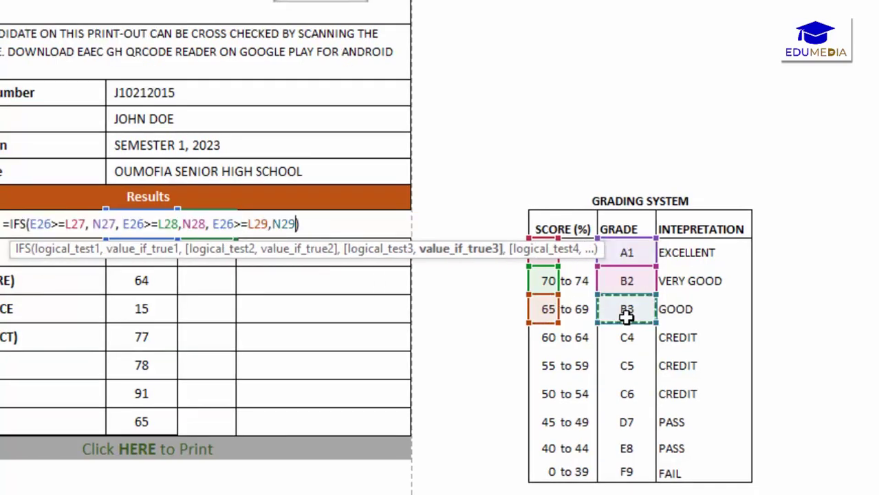
Continue the F26 formula with the fourth and fifth pairs, E26>=L30,N30 and E26>=L31,N31
text(, E26)
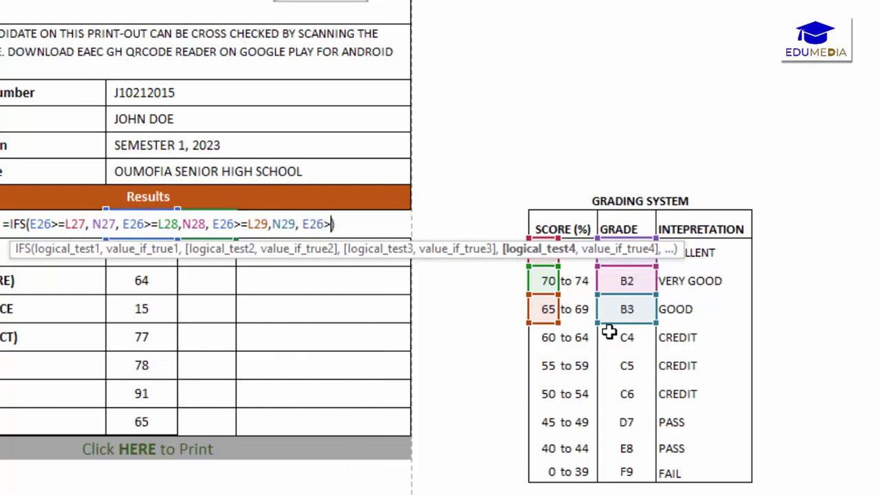
text(>=)
click(548, 341)
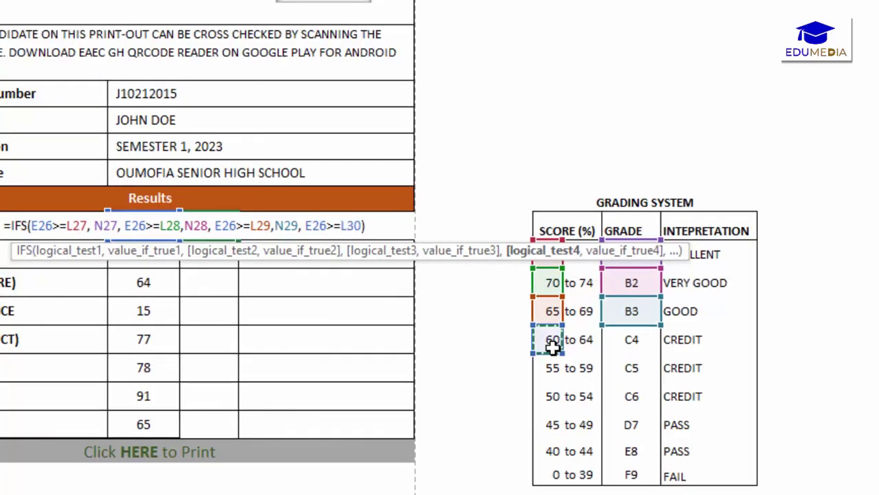
text(,)
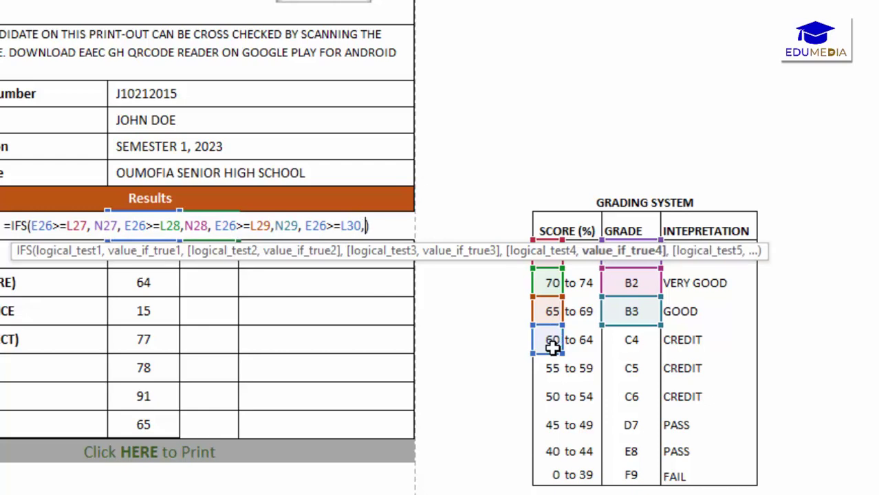
click(631, 344)
text(, E26>=)
click(550, 368)
text(,)
click(626, 372)
Append the pairs E26>=L32,N32 and E26>=L33,N33 to the F26 formula for grades C6 and D7
text(, E26>=)
click(555, 397)
text(,)
click(629, 395)
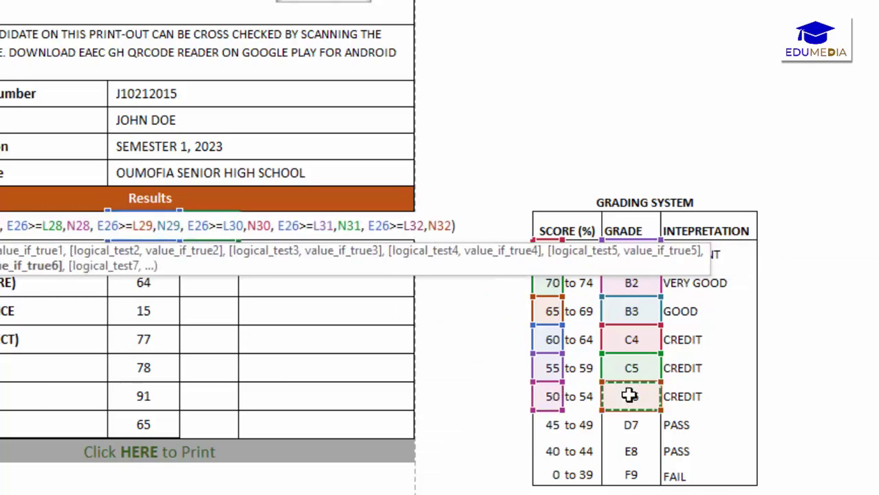
text(, E26>=)
click(546, 425)
text(, E26>=L33,N33, E26>=)
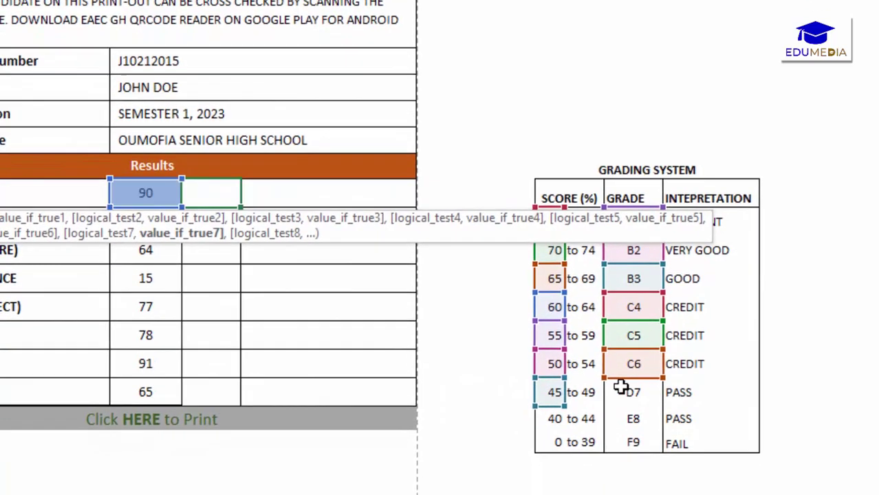
click(631, 425)
Complete the F26 formula with E26>=L34,N34 and E26>=L35,N35, covering grades E8 and F9, and enter it
text(,E26>=)
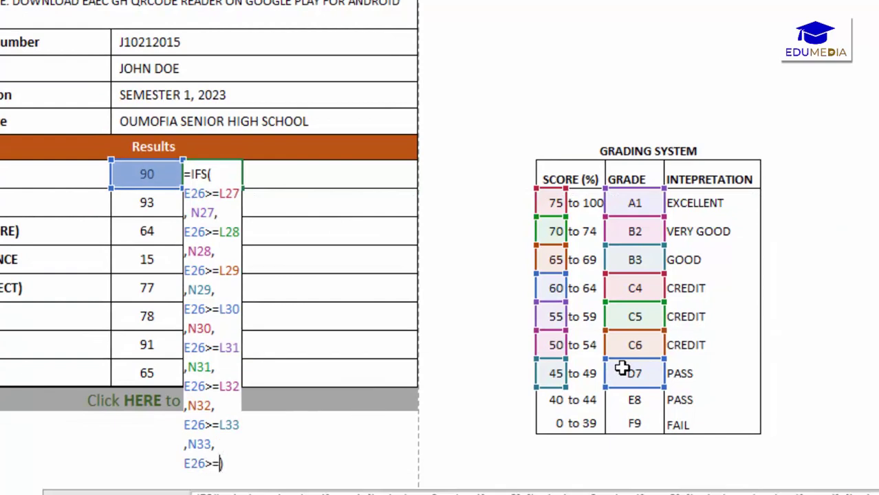
click(559, 399)
text(,)
click(623, 403)
text(, E26>)
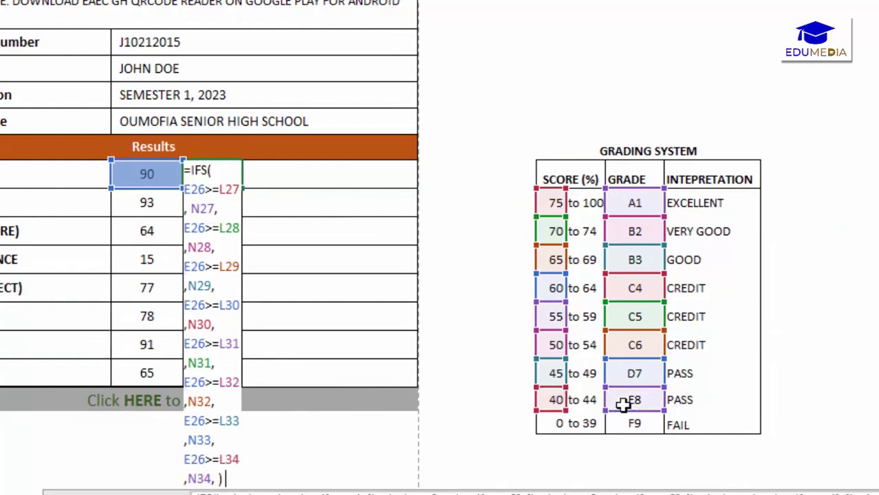
text(=)
click(555, 423)
text(,)
click(614, 424)
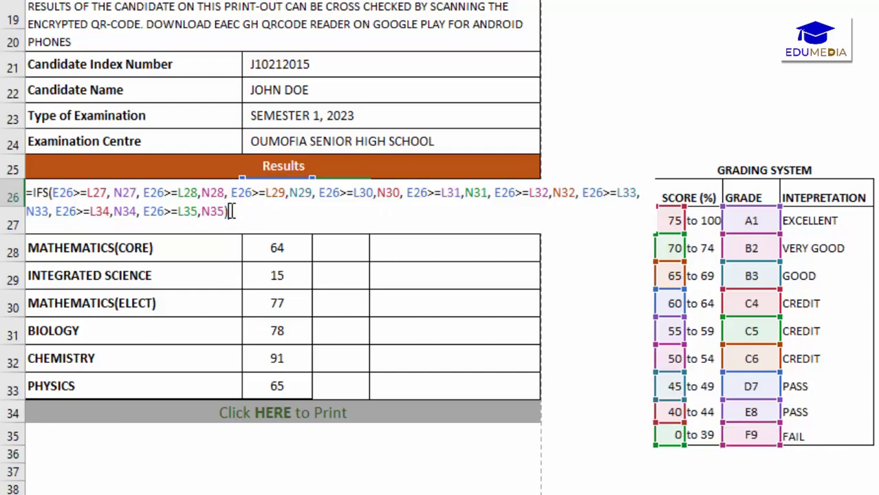
key(Return)
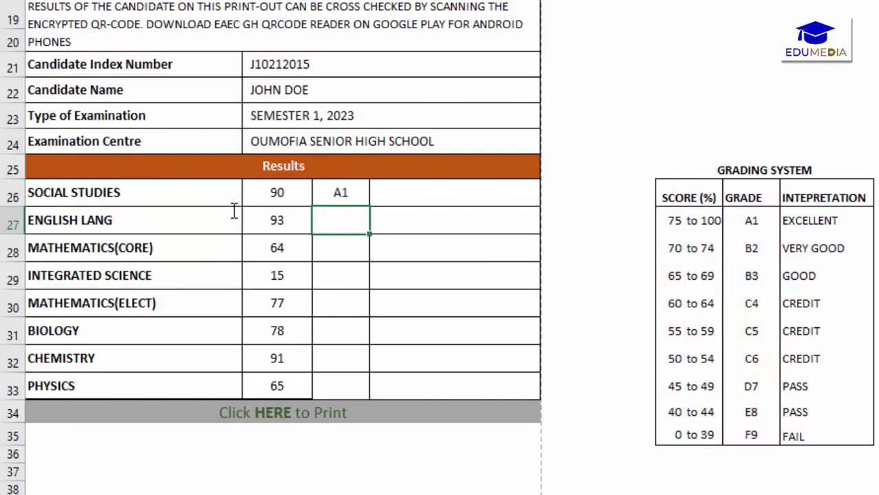
Review the completed F26 formula against the score limits and grades in the first two grading table rows
click(352, 187)
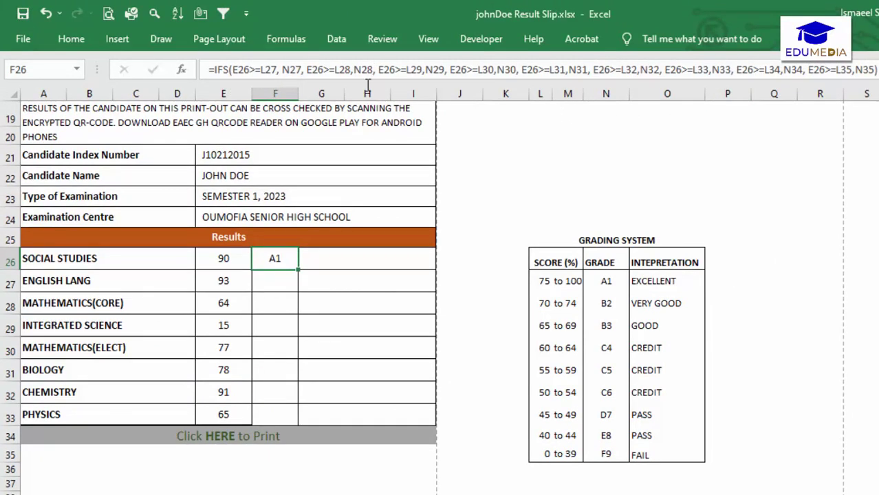
click(543, 281)
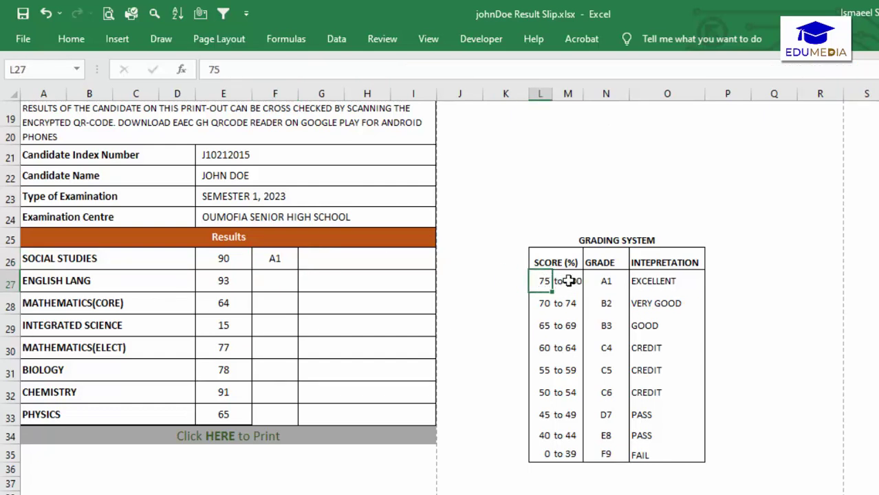
click(600, 281)
click(539, 304)
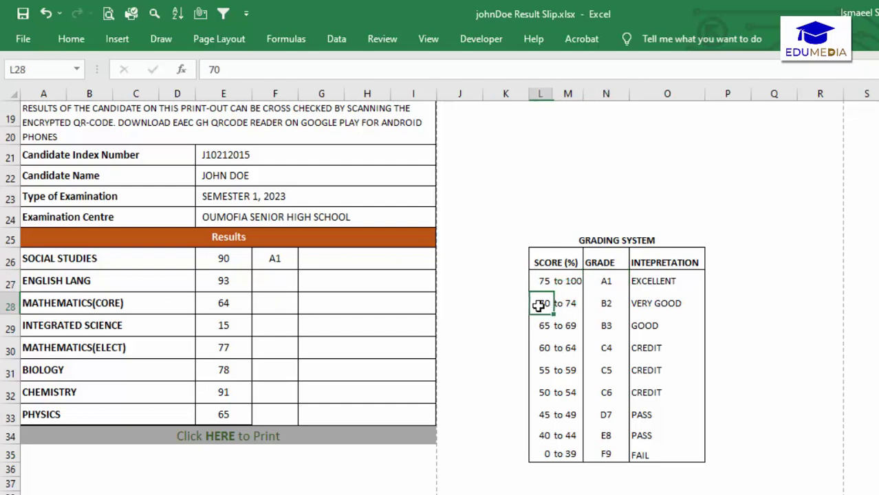
click(576, 305)
click(612, 305)
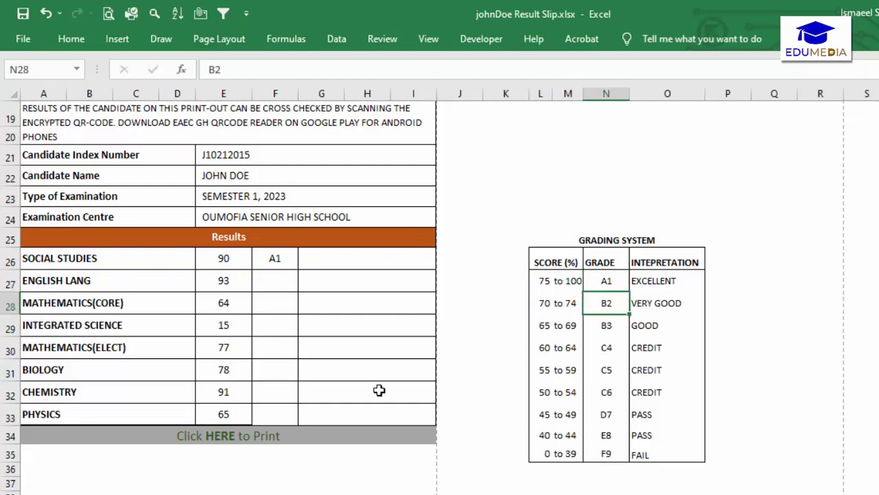
key(Left)
key(Left)
key(Left)
key(Left)
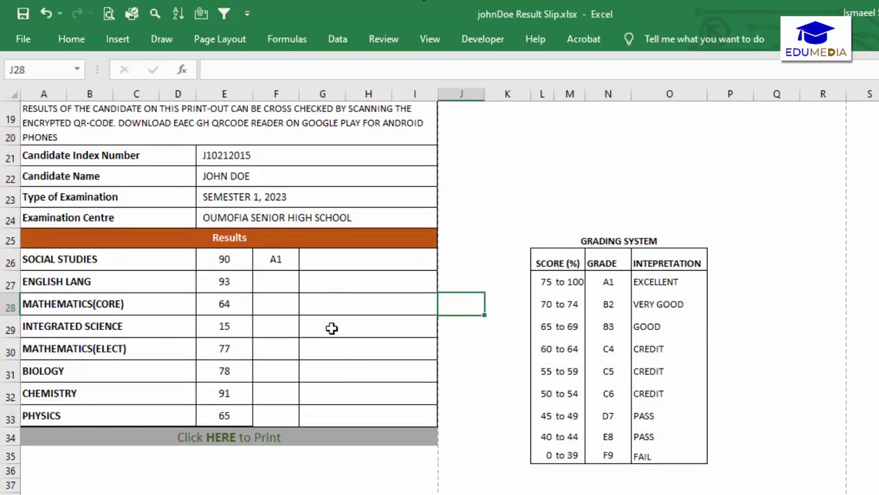
Fill the grade formula from F26 down through the Physics row, F33
click(277, 257)
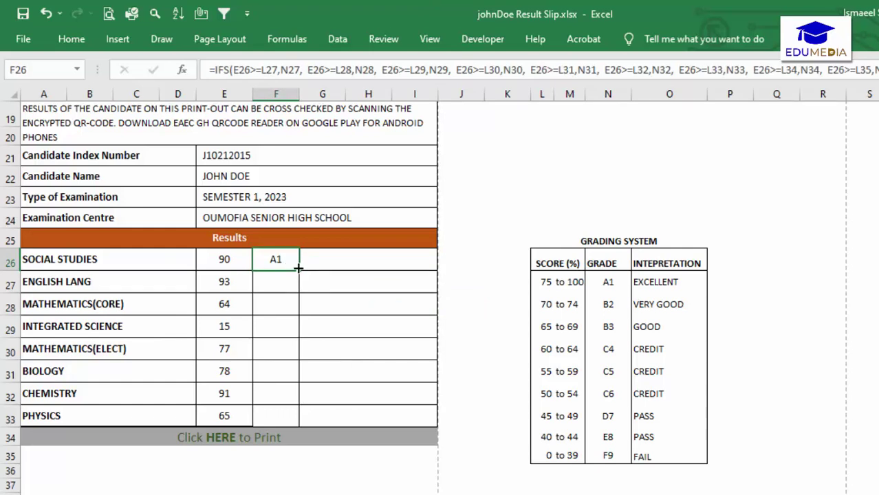
drag(297, 280, 299, 421)
click(347, 418)
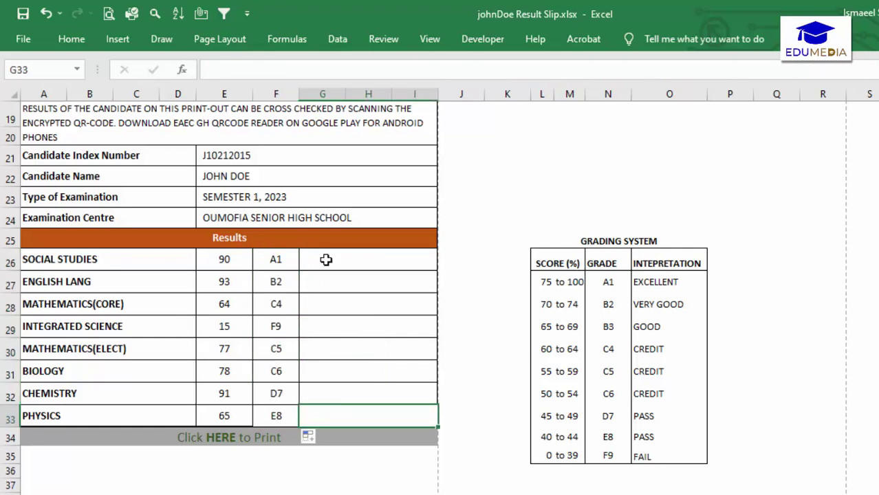
Check the filled grades in F26:F33 against the subject scores, including the English Lang score and its copied formula
click(247, 284)
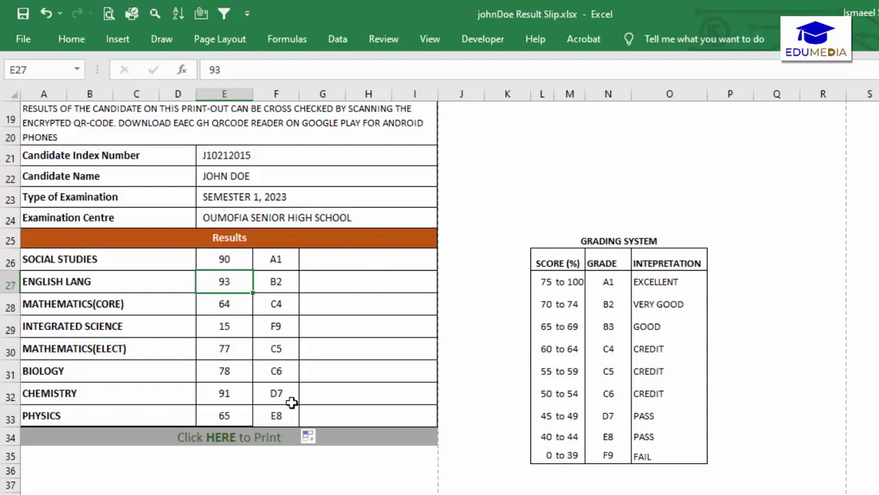
click(284, 355)
click(277, 262)
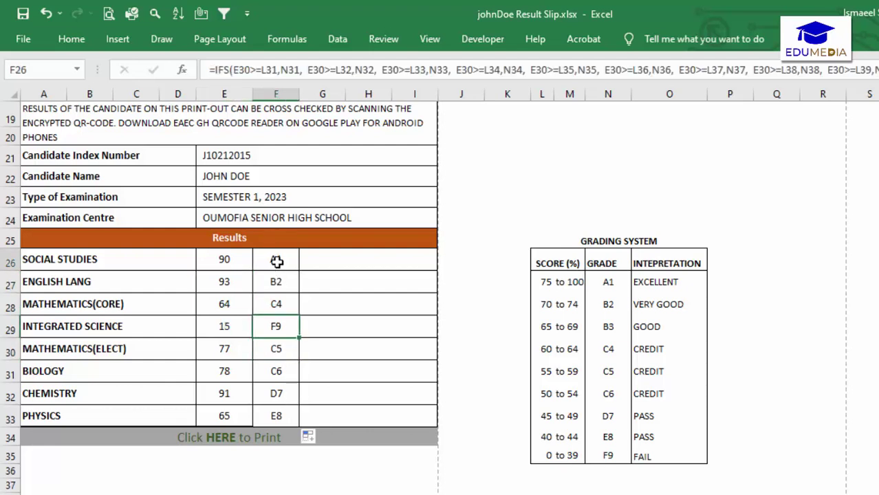
key(ctrl+shift+Down)
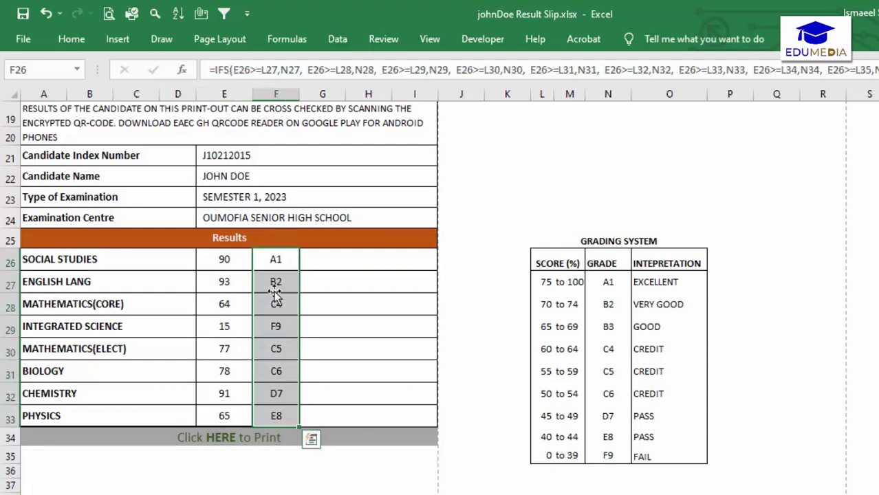
click(371, 275)
click(275, 284)
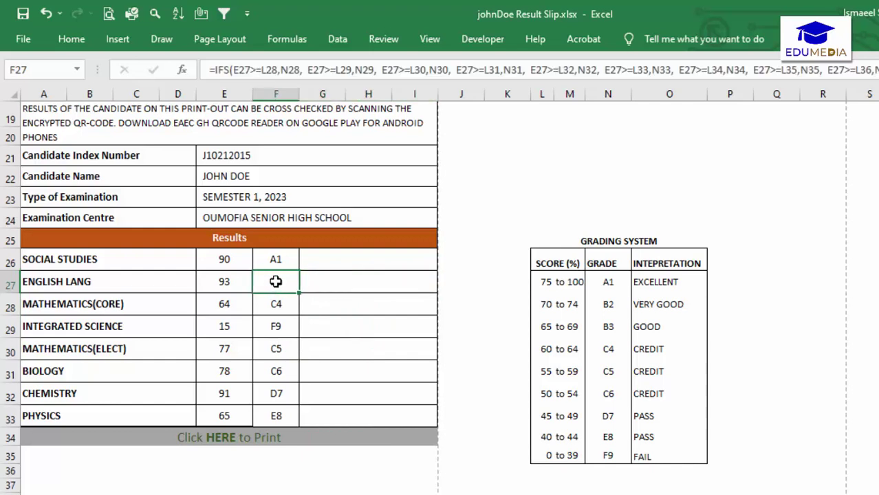
Repeat the fill of the F26 grade formula down to F33
click(275, 258)
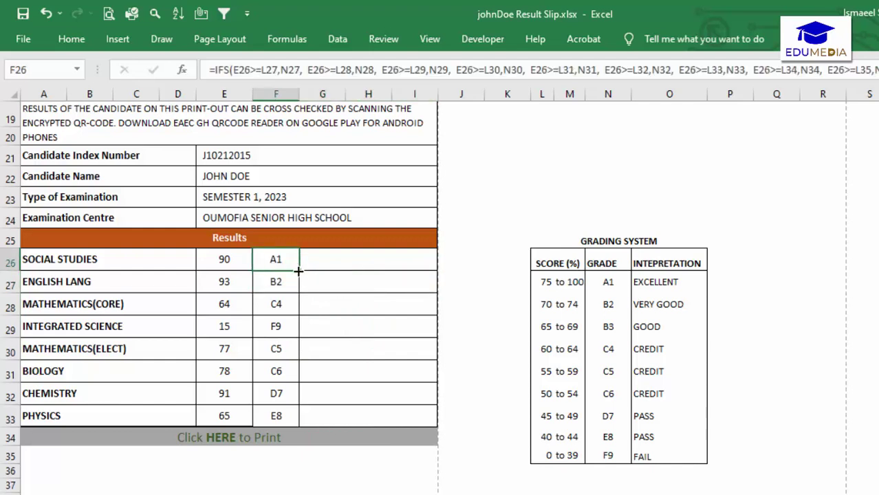
drag(298, 271, 298, 415)
Inspect which grading table cells the English Lang formula in F27 references, and compare it with the original formula in F26
click(278, 283)
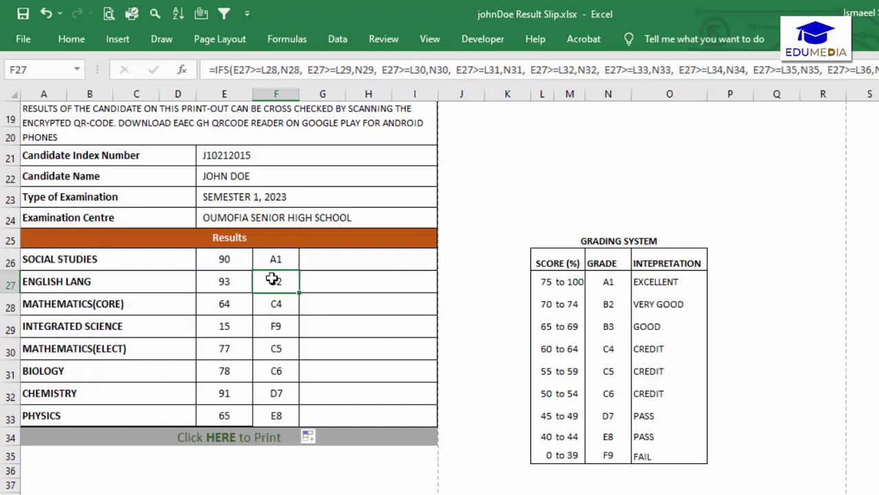
double_click(273, 279)
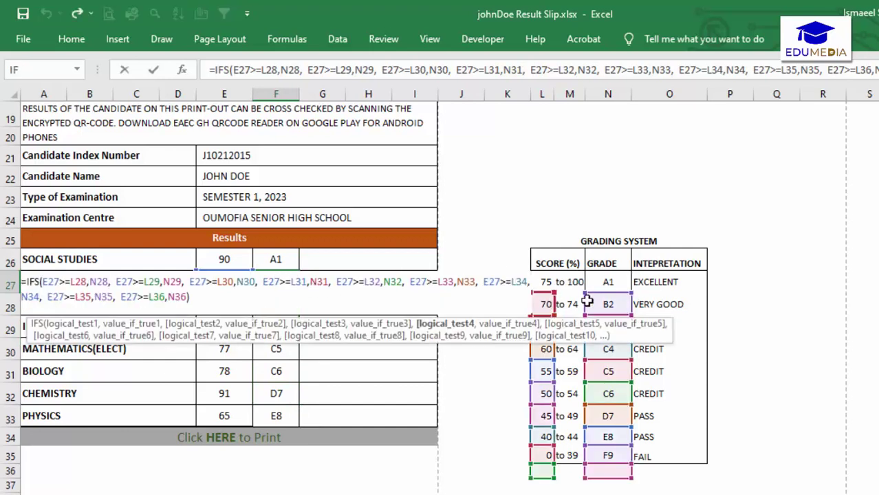
click(608, 301)
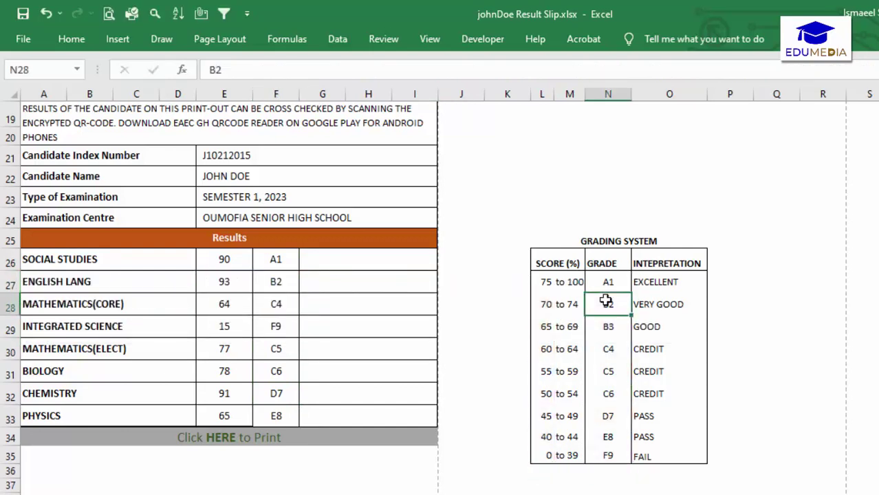
double_click(269, 279)
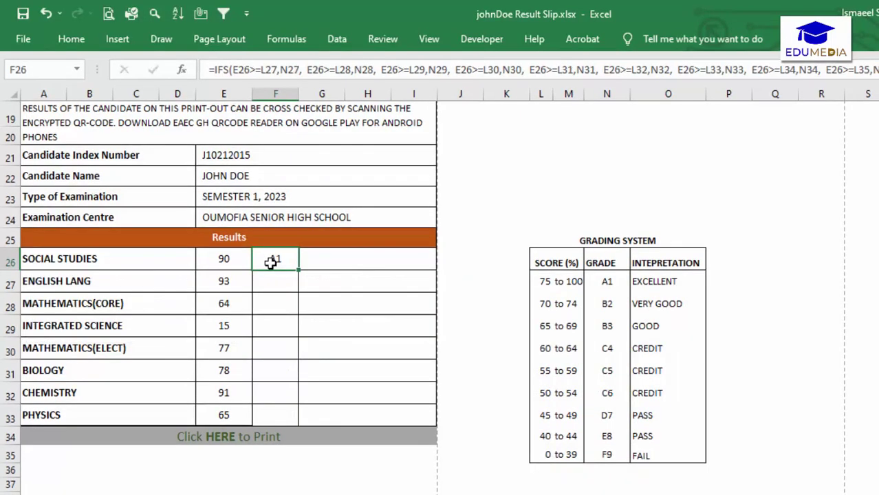
double_click(271, 260)
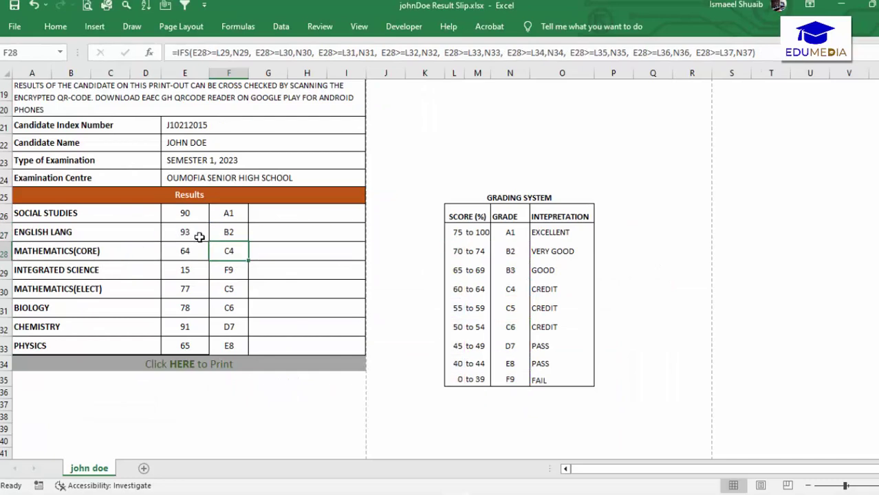
Clear the copied grades from F27:F33, keeping only the original formula in F26
click(227, 235)
drag(228, 235, 232, 344)
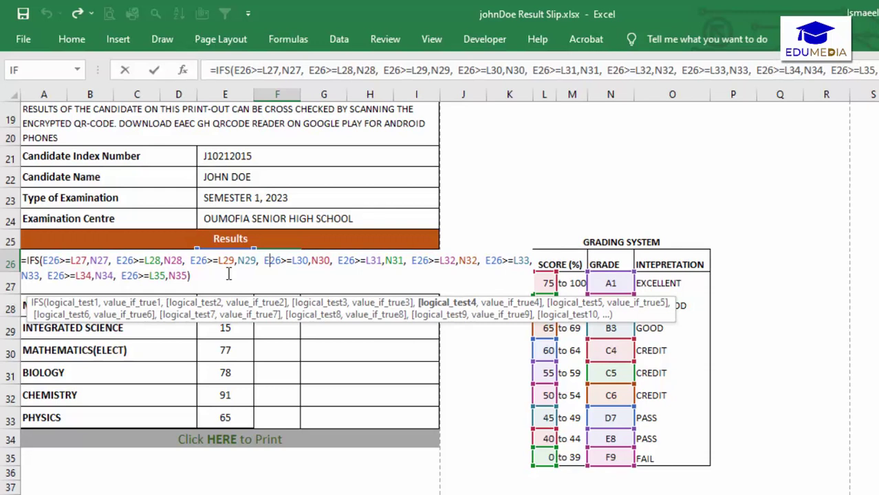
In the F26 IFS formula, make the first score and grade references absolute as $L$27 and $N$27
click(71, 260)
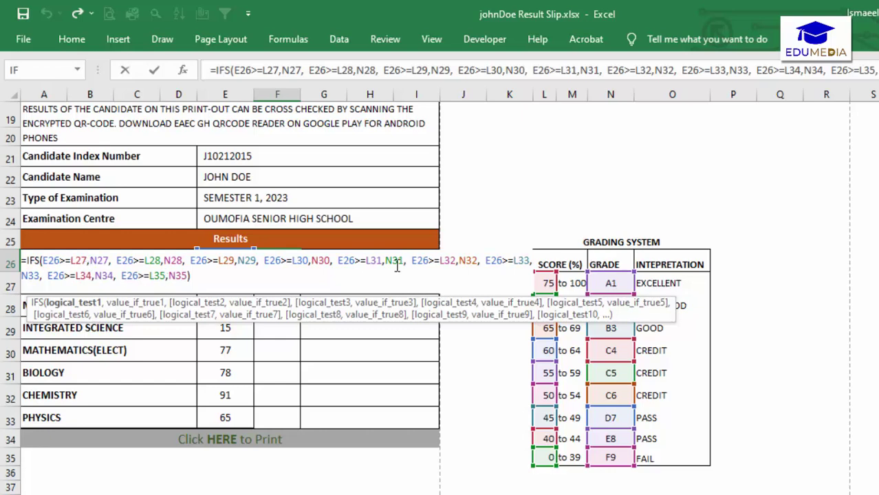
double_click(80, 262)
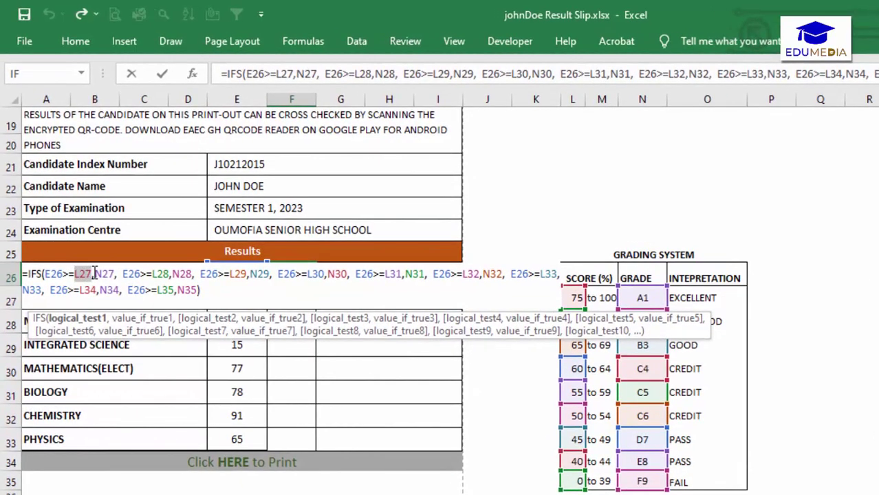
click(81, 274)
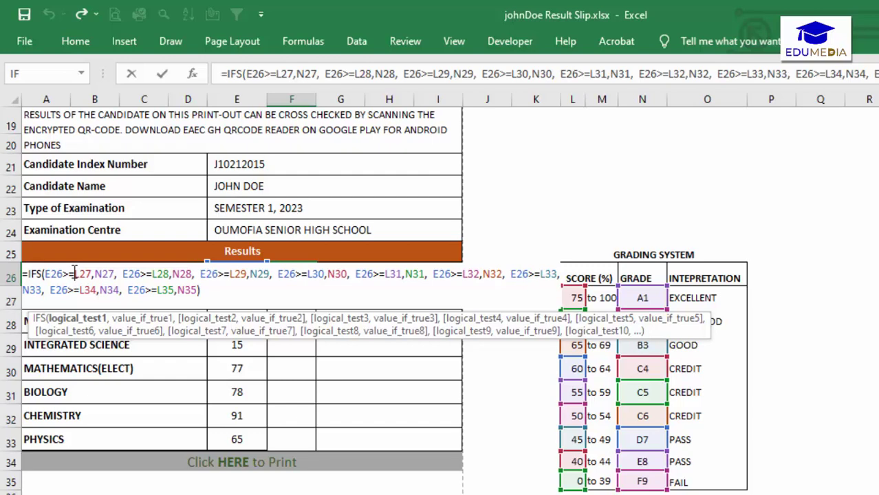
text($)
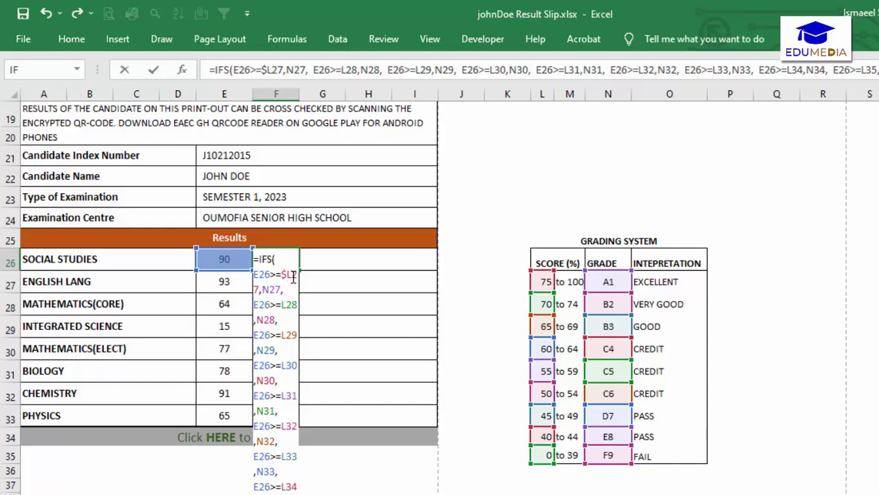
click(292, 275)
text($)
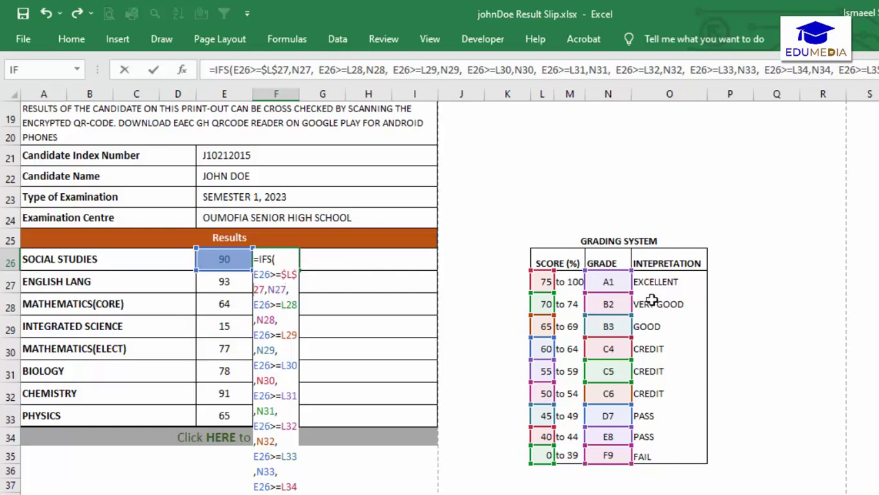
click(268, 289)
text($L)
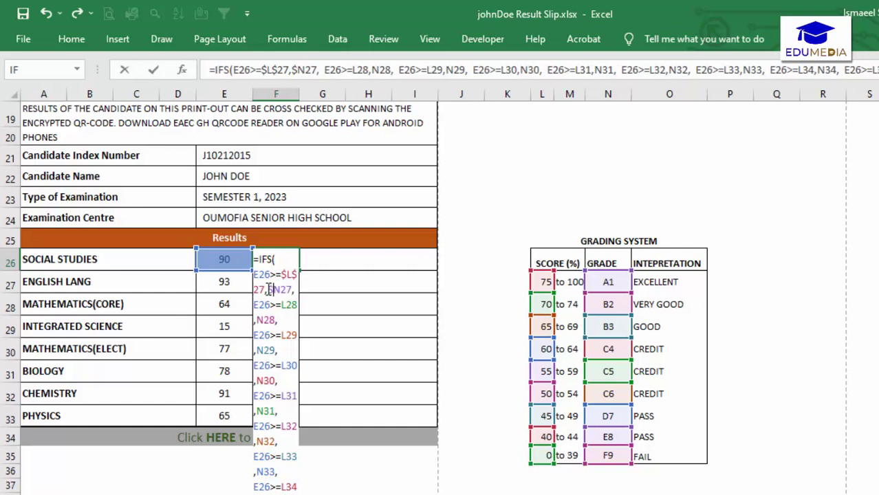
text($)
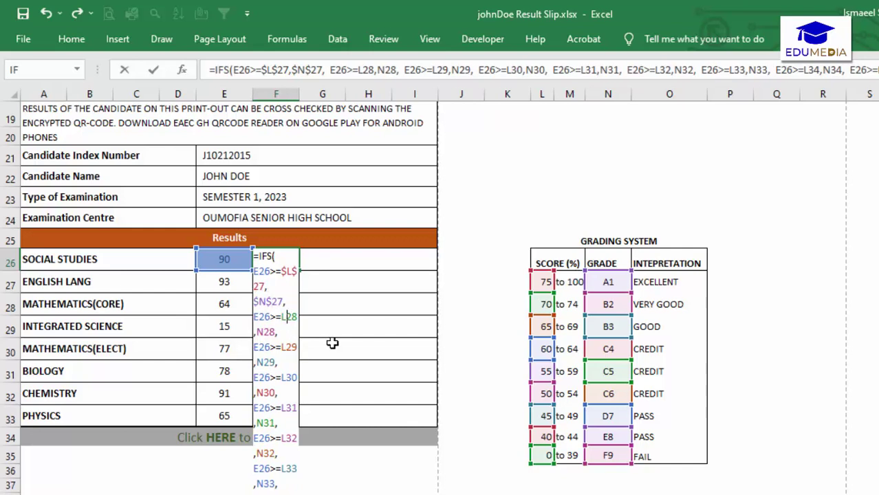
Make the second pair of references in the F26 formula absolute as $L$28 and $N$28
key(Right)
key(Right)
key(Right)
key(Right)
key(Right)
key(Right)
key(Right)
key(Right)
key(Right)
text($)
key(Right)
text($)
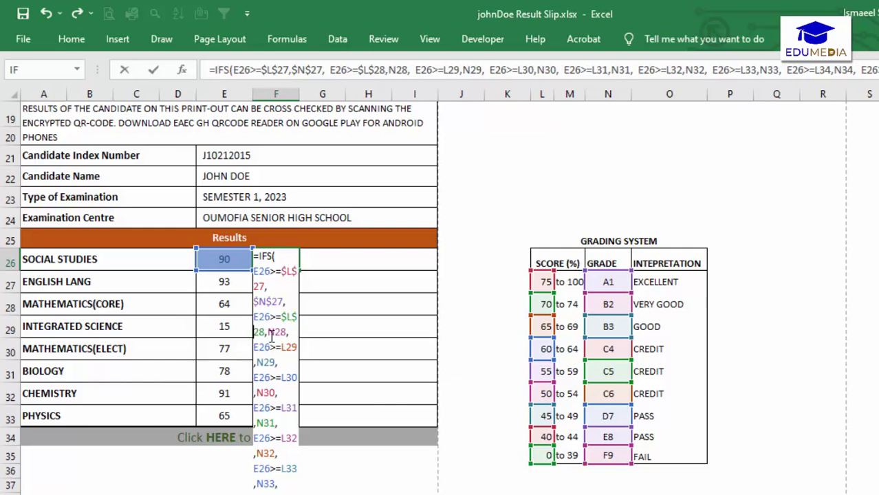
key(Right)
key(Right)
key(Right)
text($)
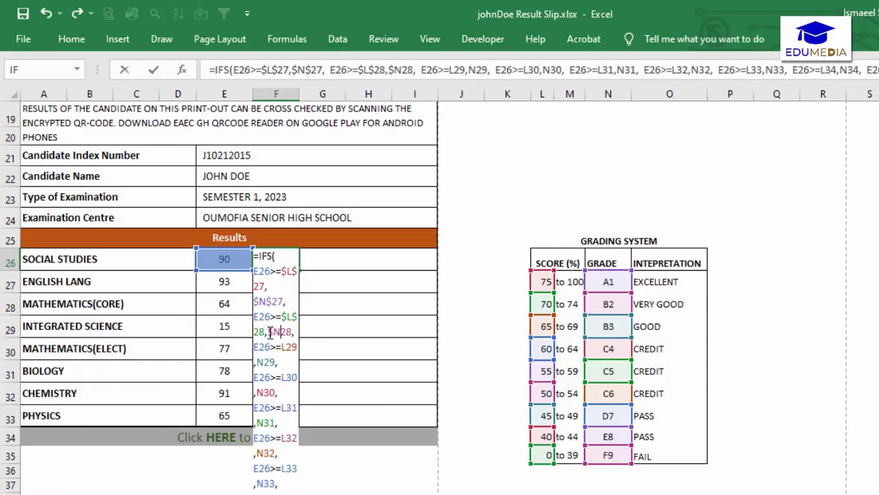
key(Right)
text($)
Make the third and fourth pairs of references in the F26 formula absolute: $L$29, $N$29, $L$30 and $N$30
click(280, 363)
text($)
key(Right)
text($)
key(Right)
key(Right)
key(Right)
text($)
key(Right)
text($)
click(282, 407)
text($)
key(Right)
text($)
key(Right)
key(Right)
key(Right)
text($)
key(Right)
text($)
Make the fifth and sixth pairs of references in the F26 formula absolute: $L$31, $N$31, $L$32 and $N$32
key(Right)
key(Right)
key(Right)
key(Right)
key(Right)
key(Right)
key(Right)
key(Right)
key(Right)
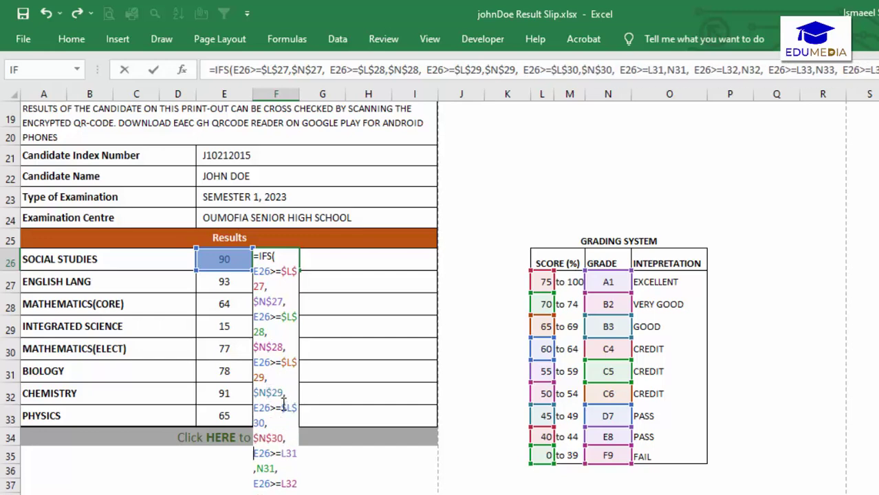
text($)
key(Right)
text($)
key(Right)
key(Right)
key(Right)
text($)
key(Right)
key(Right)
key(Right)
key(Right)
key(Right)
key(Right)
key(Right)
key(Right)
text($)
key(Right)
text($)
key(Right)
key(Right)
key(Right)
text($)
key(Right)
text($)
Make the seventh and eighth pairs of references in the F26 formula absolute: $L$33, $N$33, $L$34 and $N$34
scroll(322, 282, up, 1)
key(Right)
key(Right)
key(Right)
key(Right)
key(Right)
key(Right)
key(Right)
key(Right)
key(Right)
text($)
key(Right)
text($)
key(Right)
key(Right)
key(Right)
text($)
key(Right)
text($)
key(Right)
key(Right)
key(Right)
key(Right)
key(Right)
key(Right)
key(Right)
key(Right)
text($)
key(Right)
text($)
key(Right)
key(Right)
key(Right)
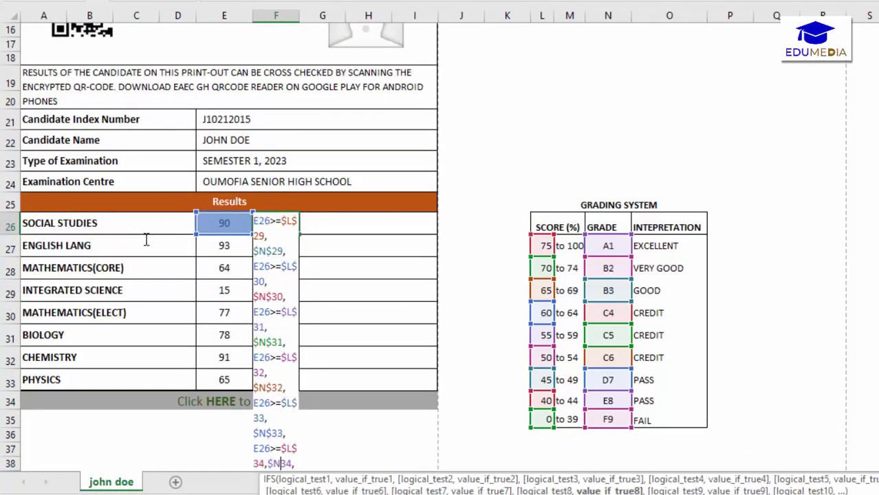
text($)
key(Right)
text($)
Make the last pair of references absolute as $L$35 and $N$35, and commit the F26 formula
key(Right)
key(Right)
key(Right)
key(Right)
key(Right)
key(Right)
key(Right)
key(Right)
text($)
key(Right)
text($)
key(Right)
key(Right)
key(Right)
text($)
key(Right)
text($)
key(Right)
key(Right)
key(Right)
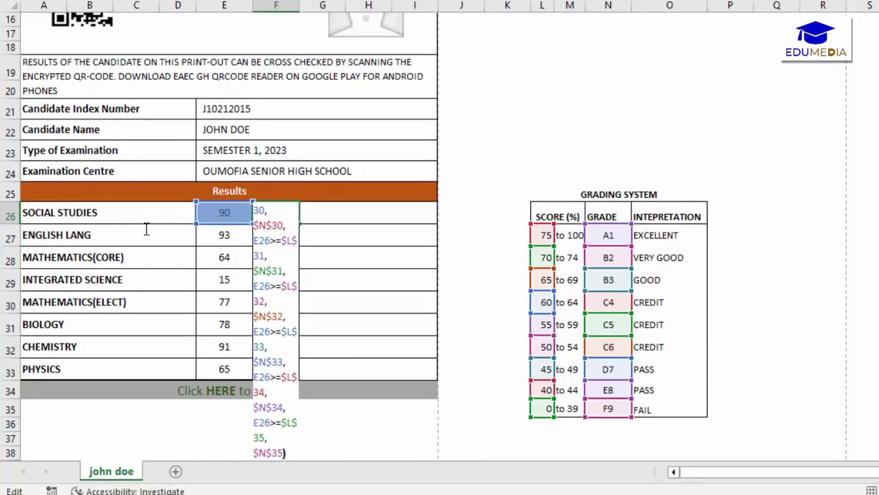
key(Left)
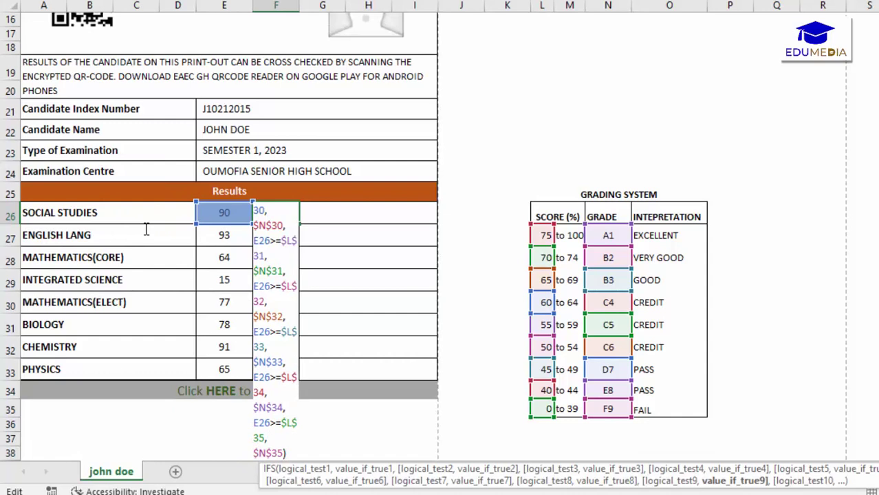
key(Return)
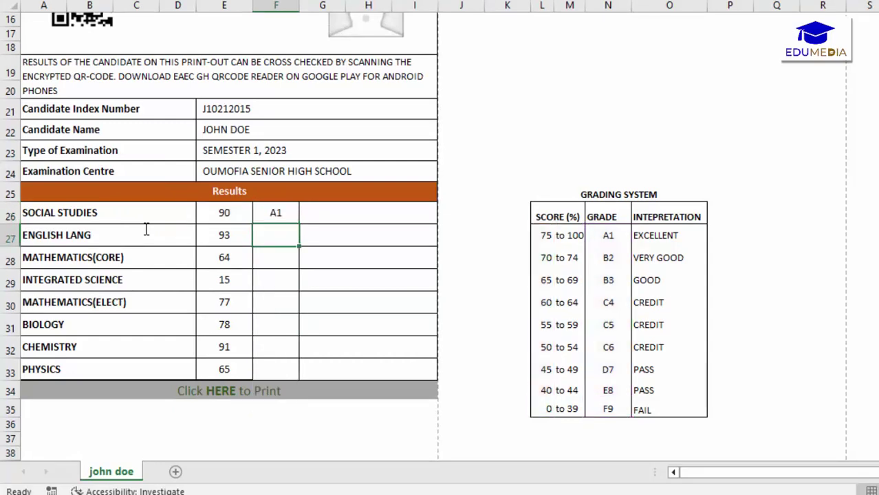
Fill the corrected grade formula from F26 down through the Physics row, F33
click(272, 211)
drag(300, 225, 295, 370)
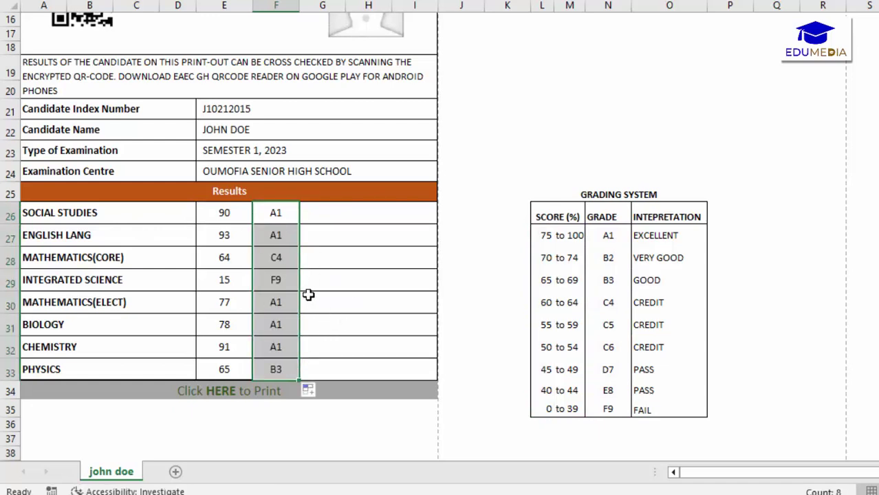
click(283, 275)
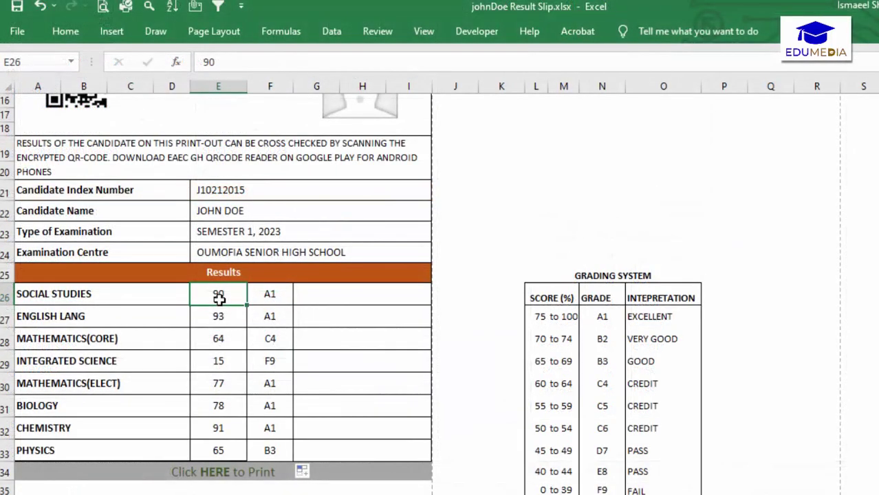
Set the Social Studies score in E26 to 10 and check its grade in F26
text(10)
key(Return)
click(269, 294)
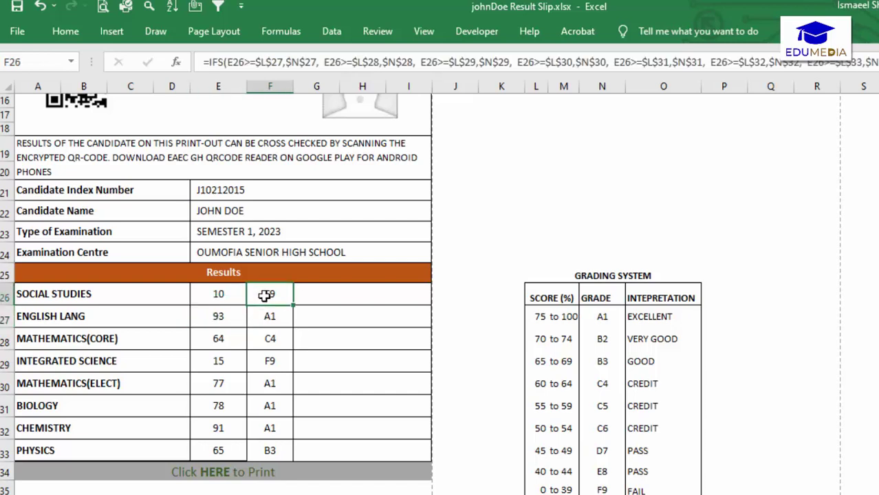
Inspect which grading table cells the English Lang formula in F27 references, and compare it with F26
click(265, 316)
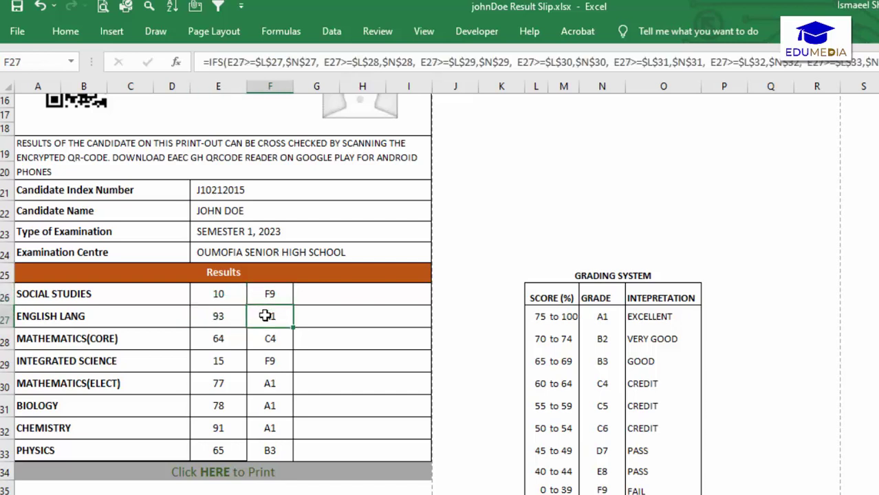
double_click(265, 315)
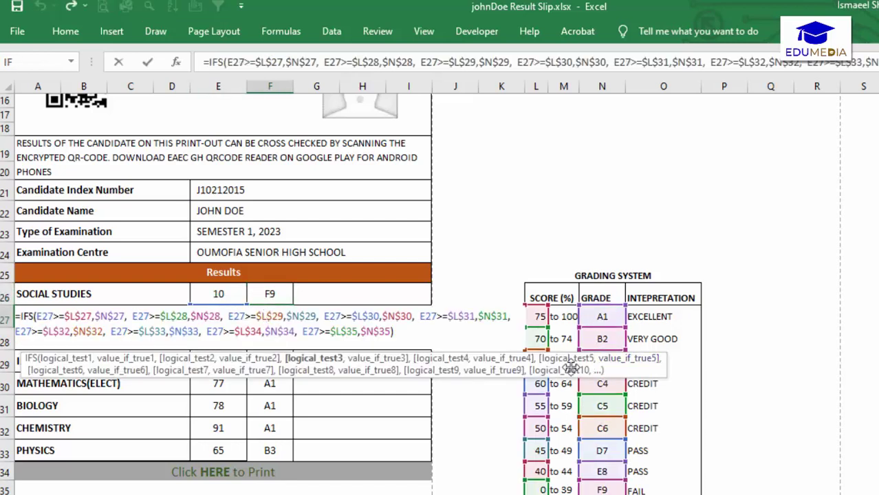
key(Return)
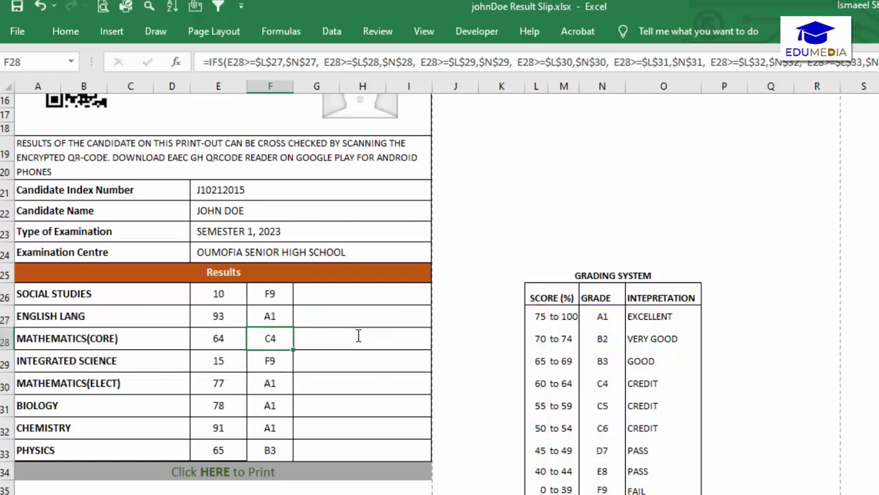
click(270, 297)
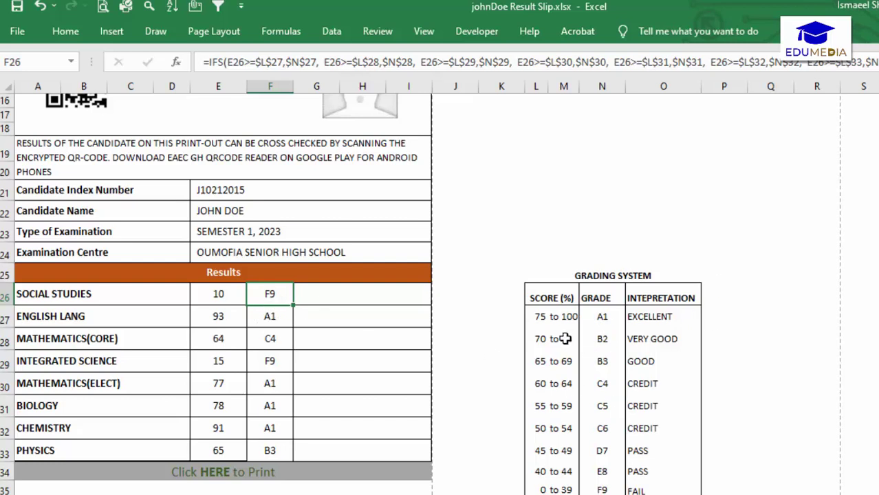
Enter =IFS(F26=N27,O27) in G26 as the Social Studies interpretation formula and review its result
click(379, 301)
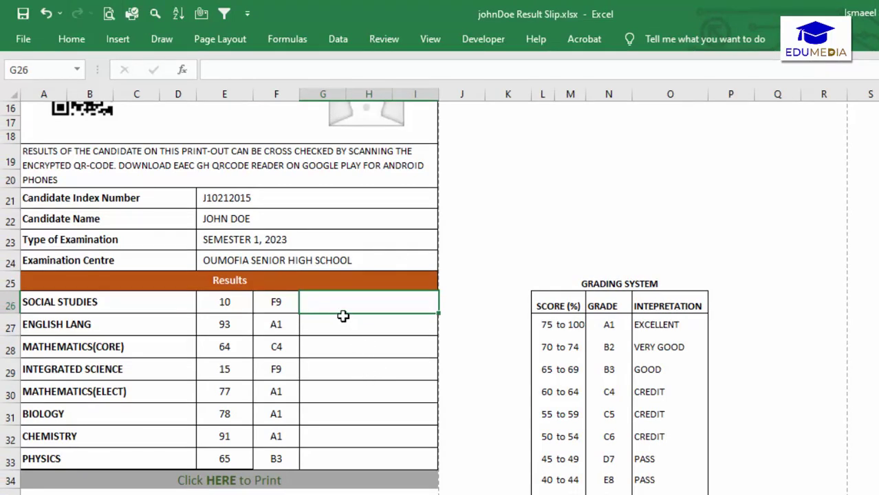
text(=IFS()
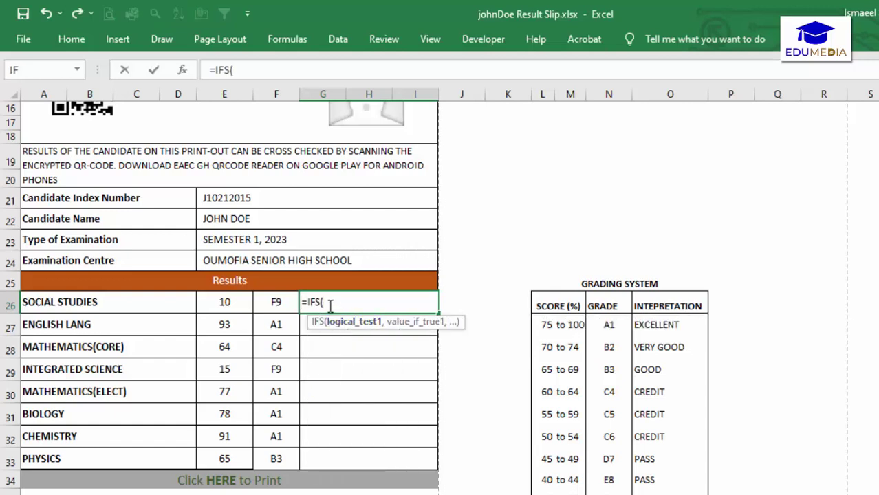
click(279, 300)
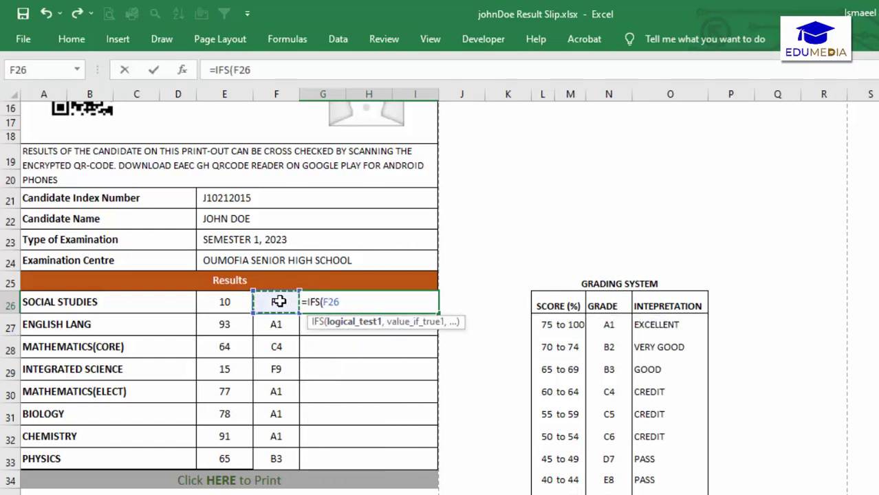
text(=)
click(609, 324)
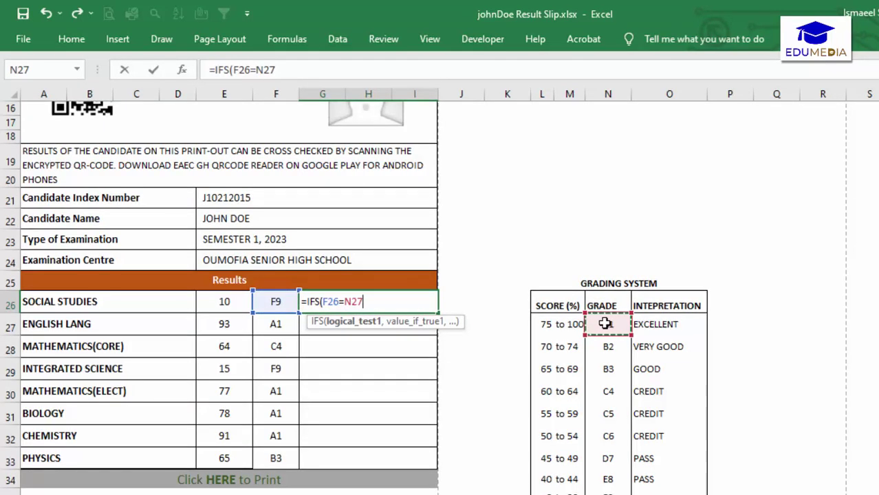
text(,)
click(653, 324)
text())
key(Return)
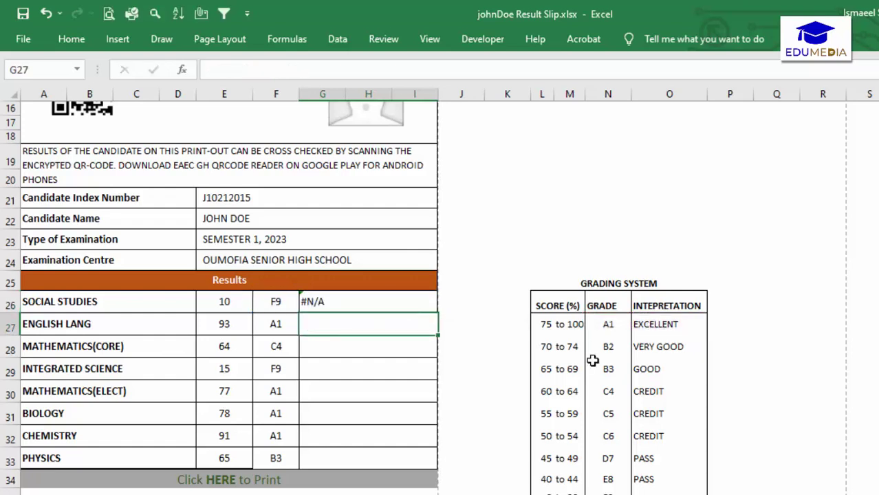
click(406, 305)
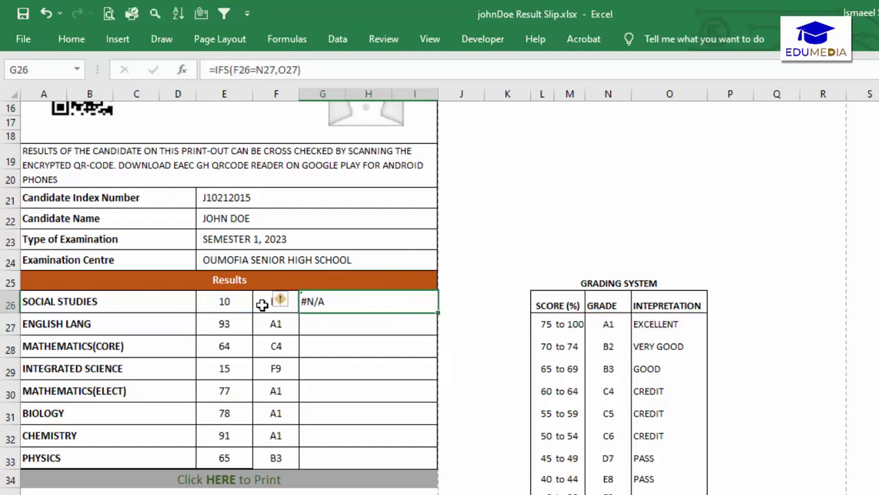
Set the Social Studies score in E26 to 90
click(222, 303)
text(90)
key(Return)
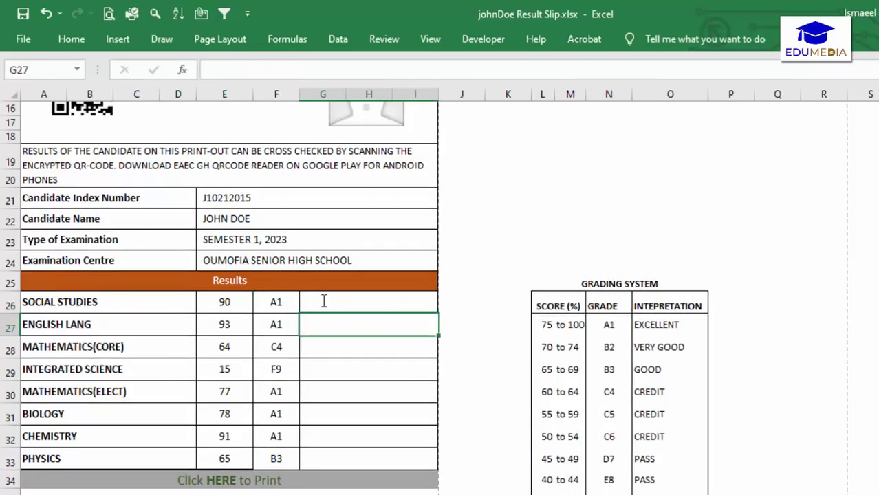
Begin an IFS formula in G26 whose first test compares F26 with the absolute reference $N$27
click(323, 302)
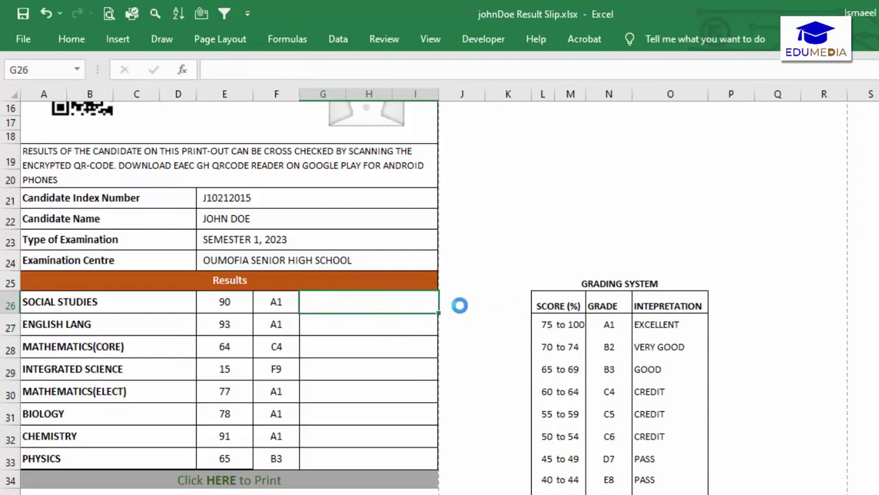
text(=)
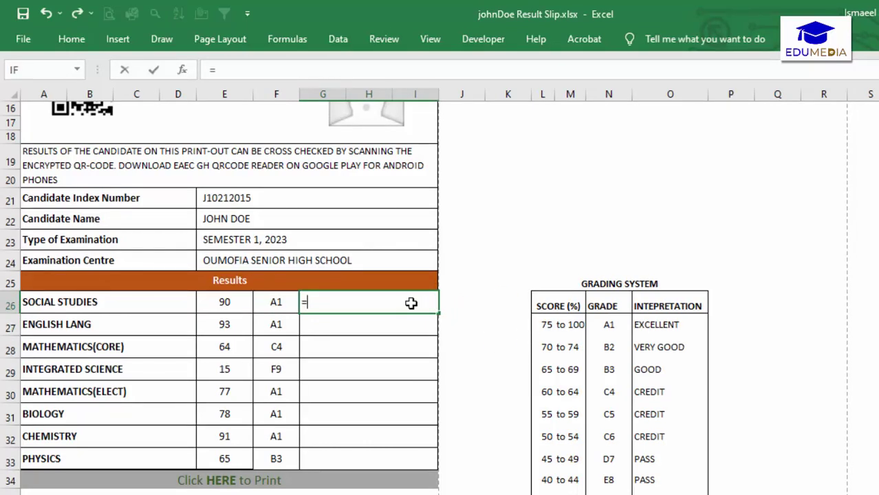
text(IFS()
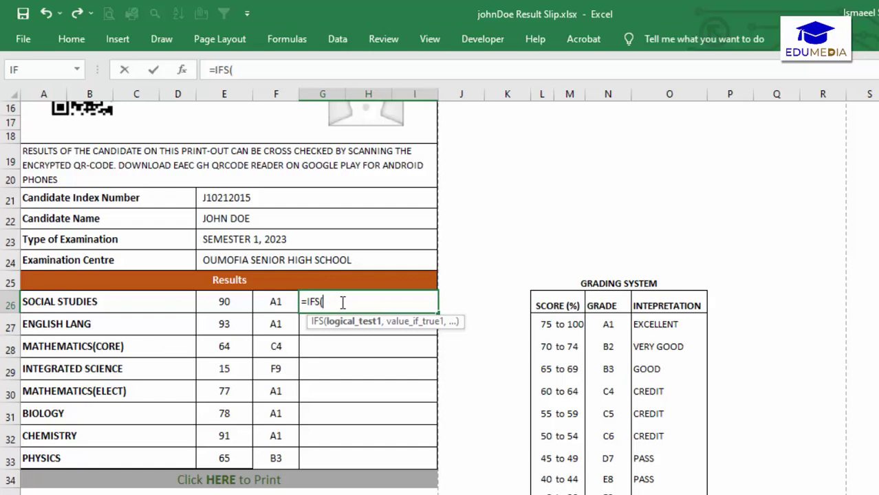
click(274, 298)
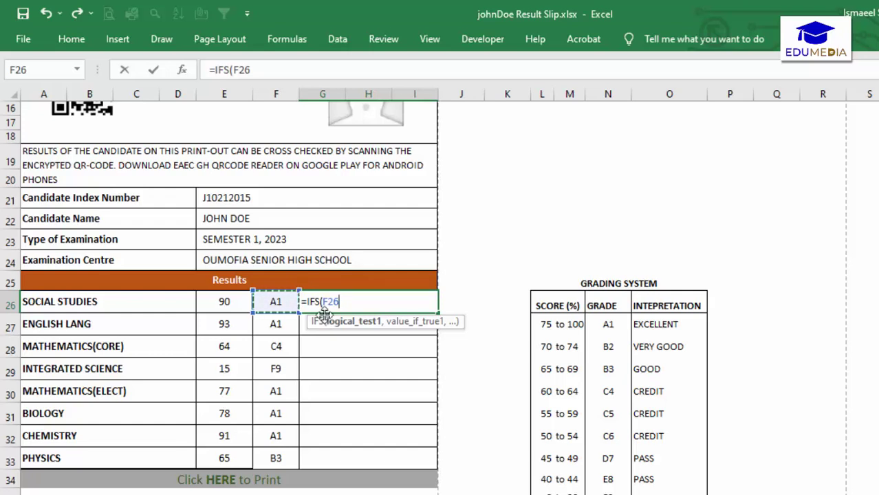
text(=)
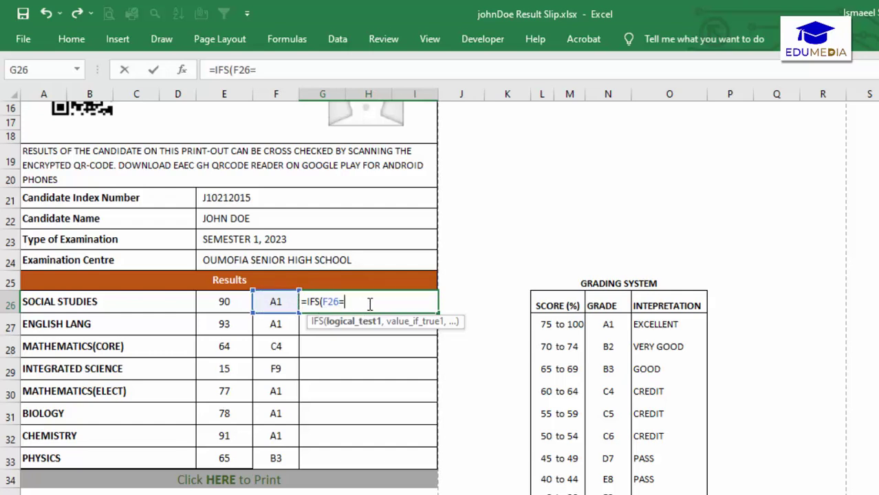
click(611, 325)
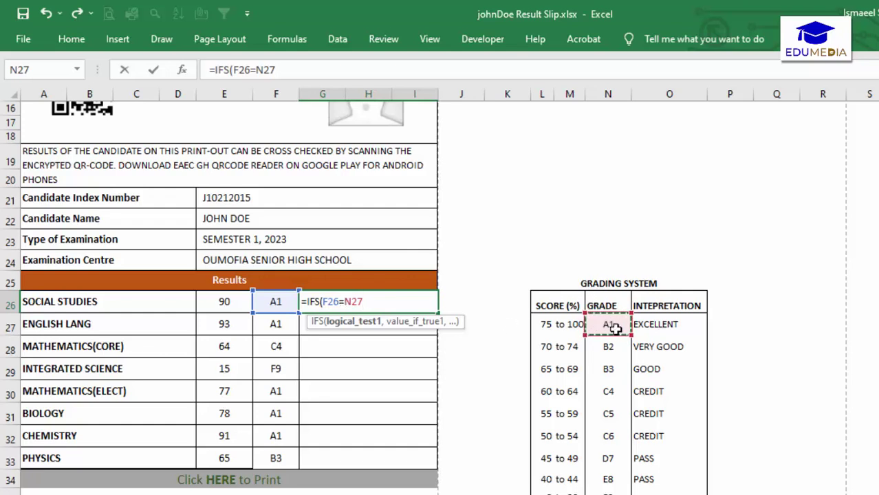
click(346, 301)
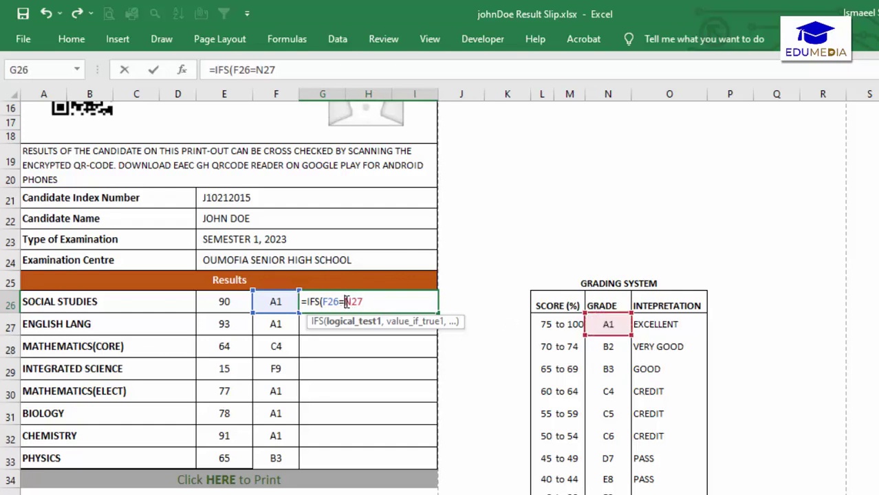
text($)
key(Right)
text($)
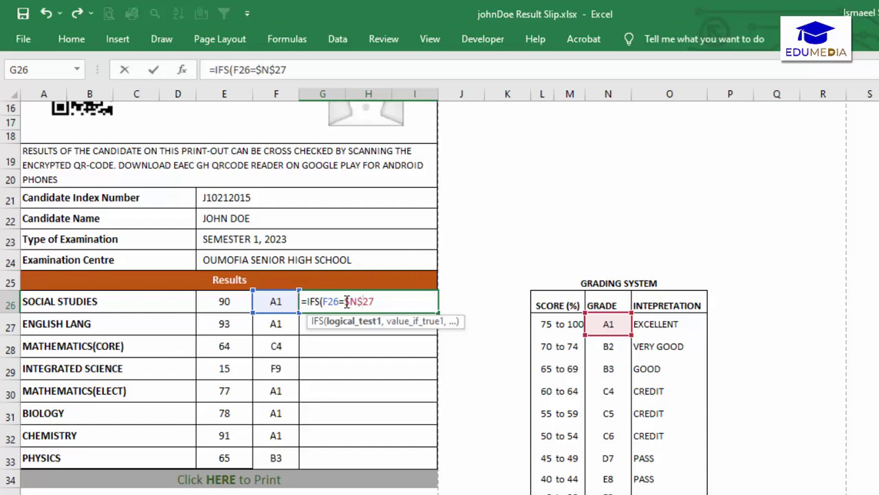
Add the A1 interpretation cell as the first result of the G26 formula, using the absolute reference $O$27
text(,)
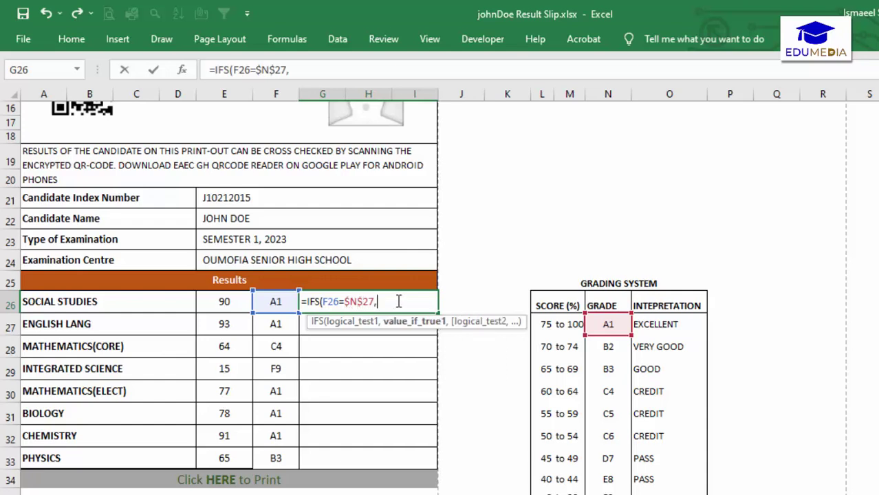
click(661, 327)
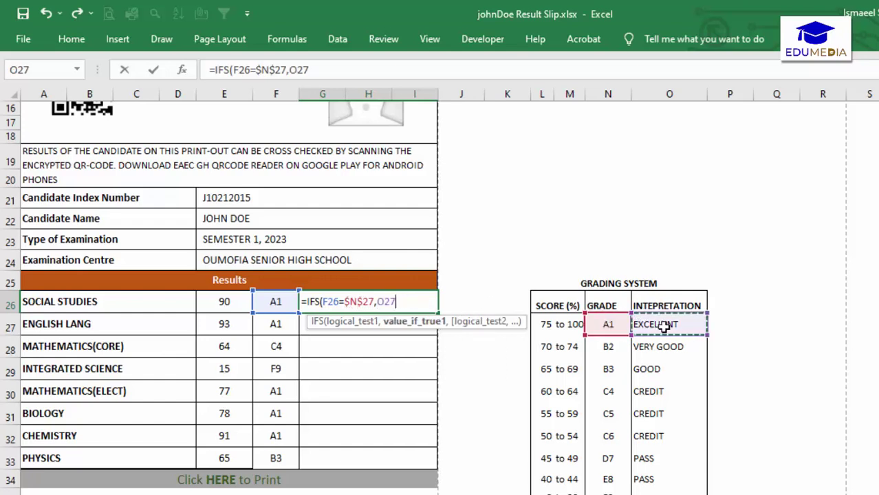
click(377, 301)
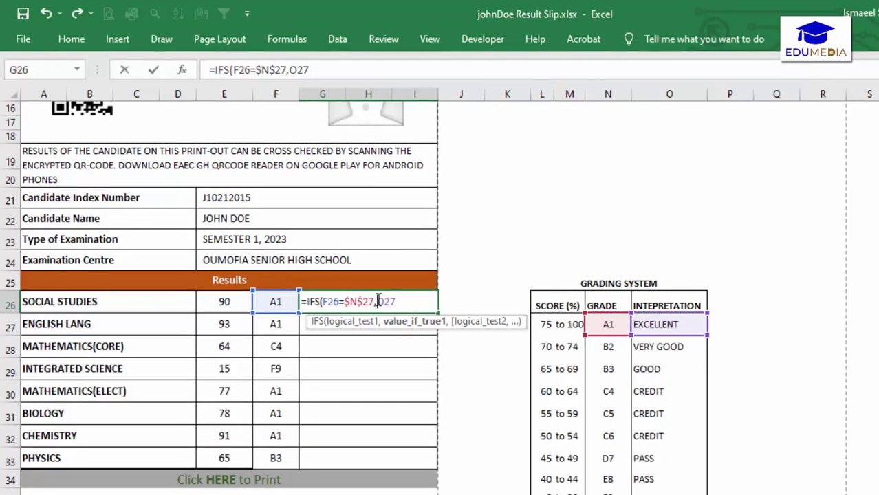
text($N)
text($O$)
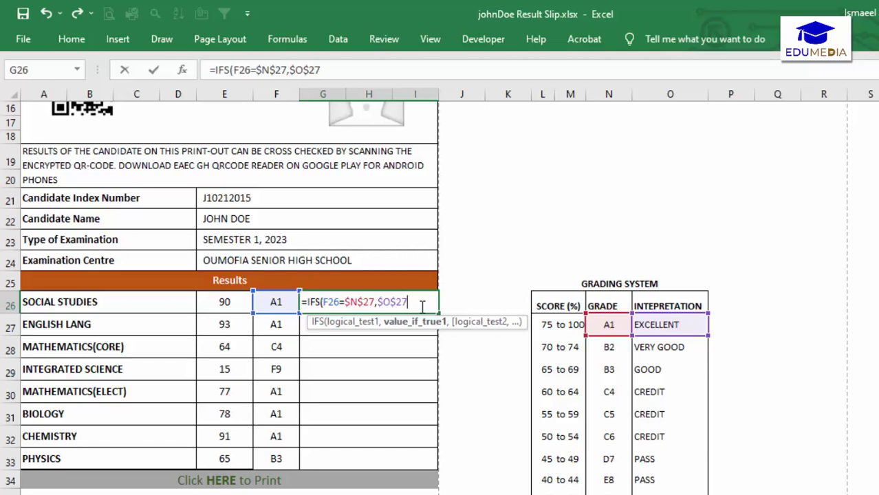
Add a second condition to the G26 formula testing F26=N28 and returning O28 for grade B2
text(,)
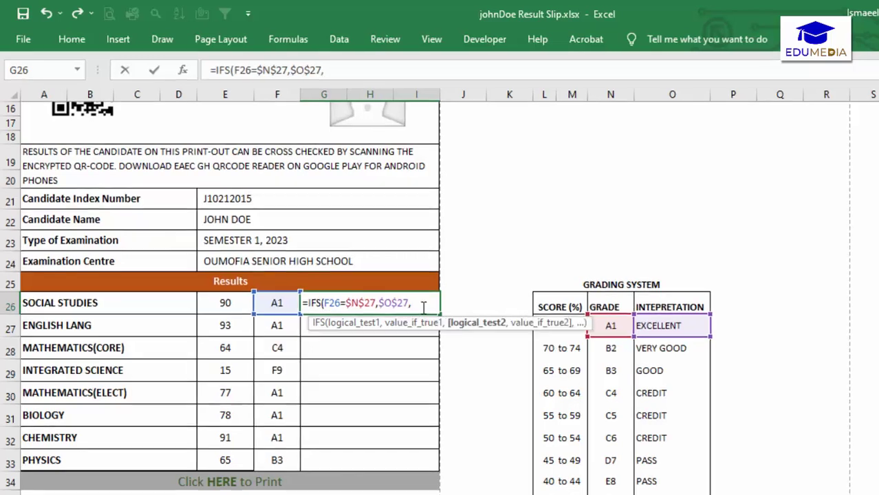
click(277, 303)
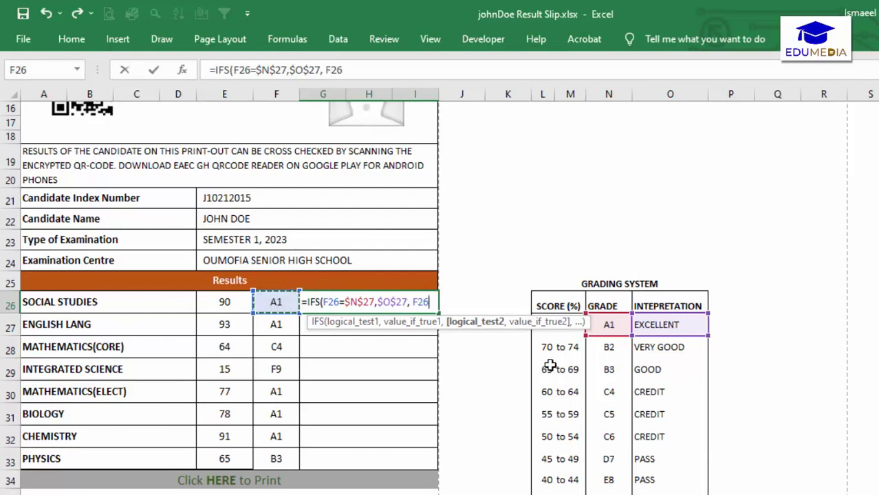
text(=)
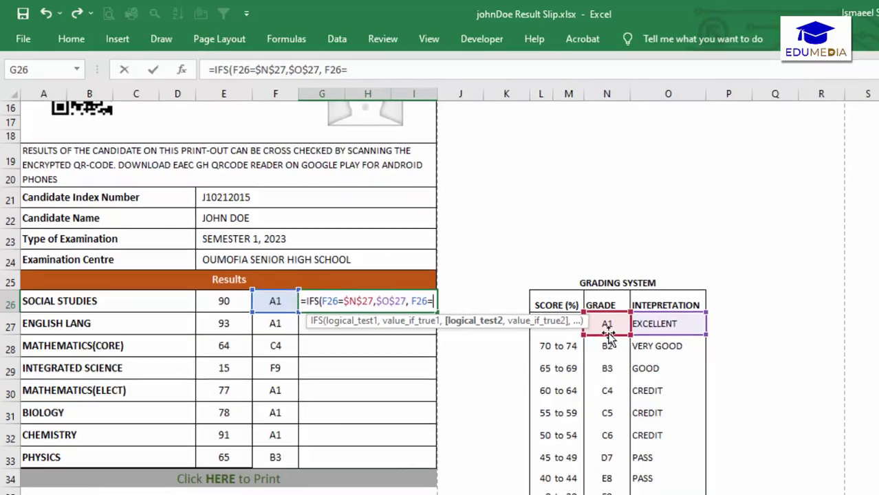
click(604, 347)
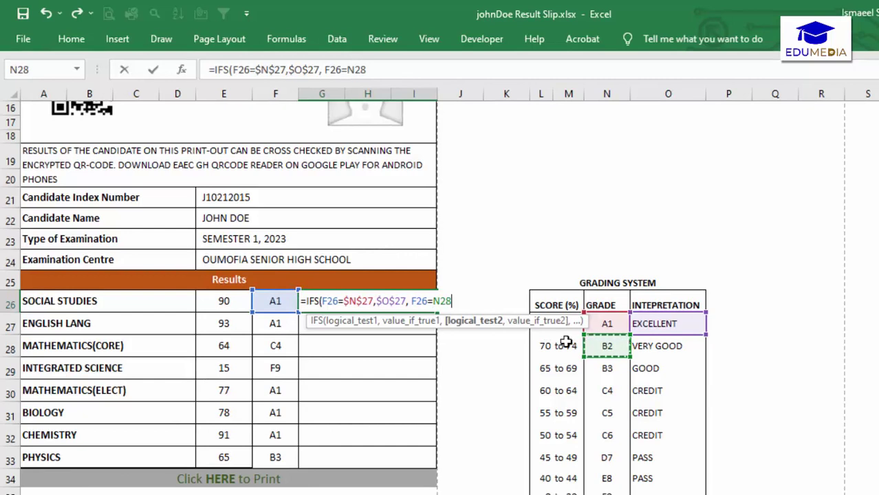
text(,)
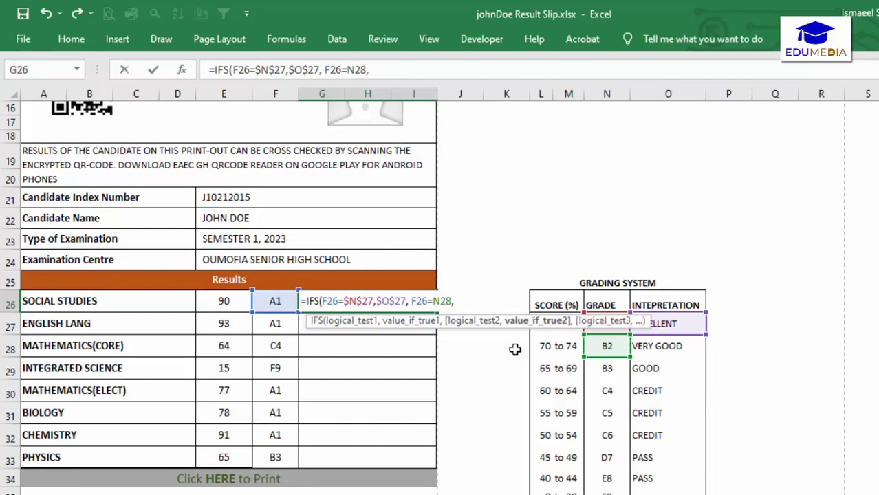
click(652, 349)
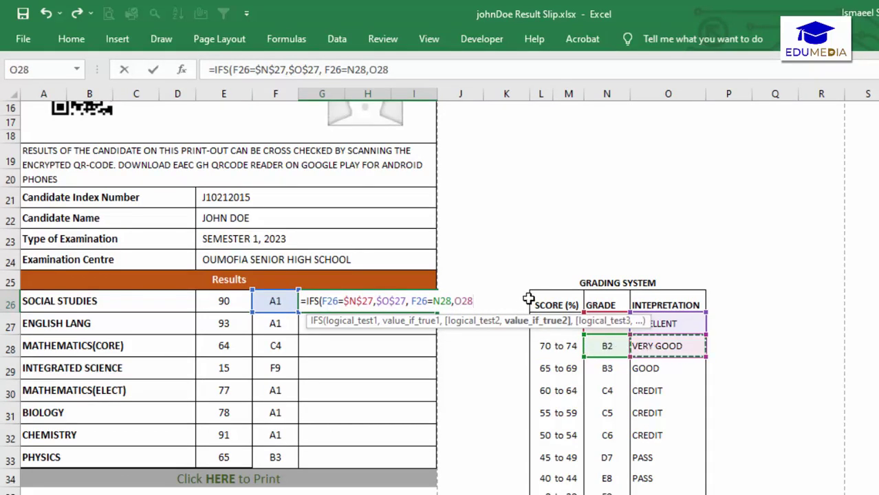
Make the second condition's grading table references absolute in G26, as $N$28 and $O$28
click(433, 300)
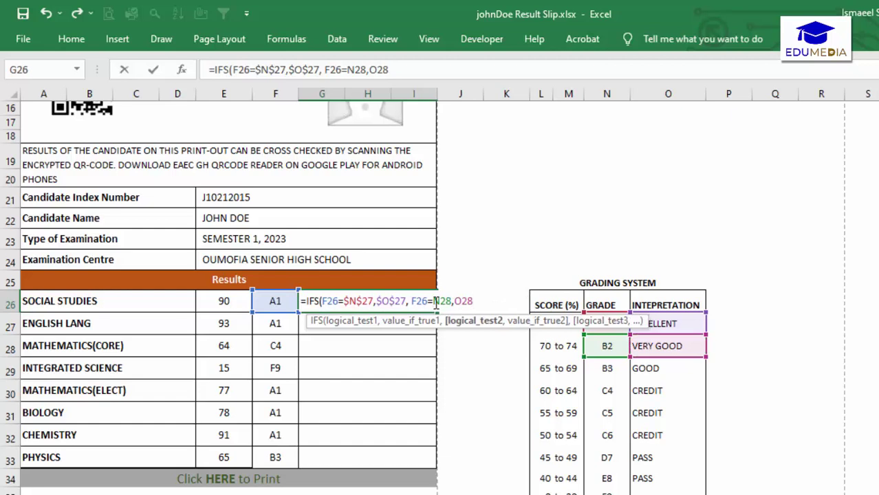
text($)
key(Right)
text($)
key(Right)
key(Right)
key(Right)
text($N$)
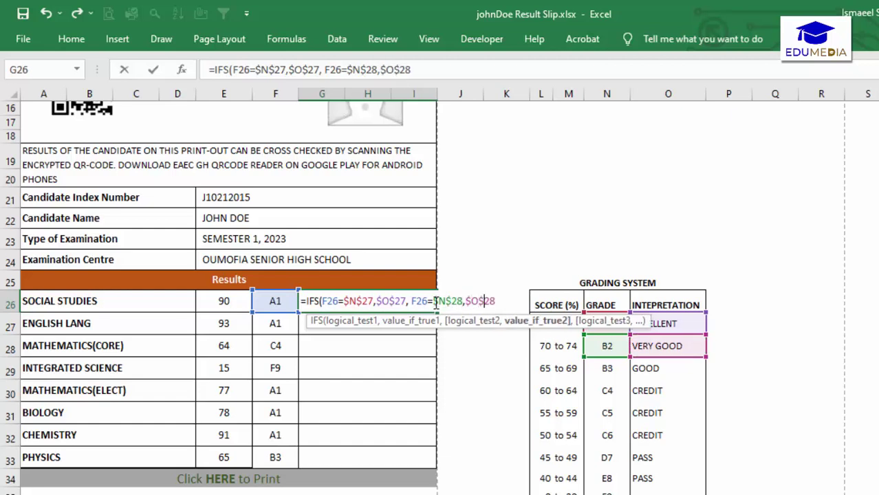
Complete the G26 IFS formula with F26 conditions for the remaining grades, from $N$29,$O$29 onward through F9, and enter it
drag(424, 301, 428, 301)
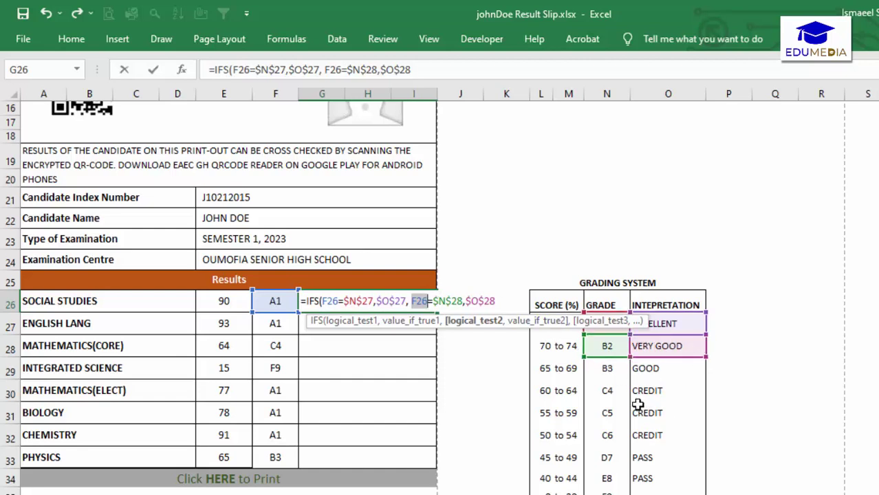
click(499, 300)
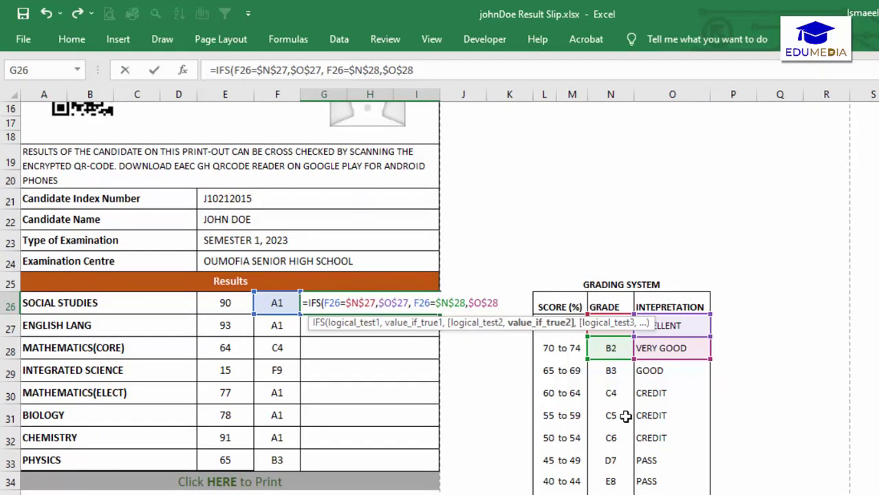
key(ctrl+v)
text($)
key(Return)
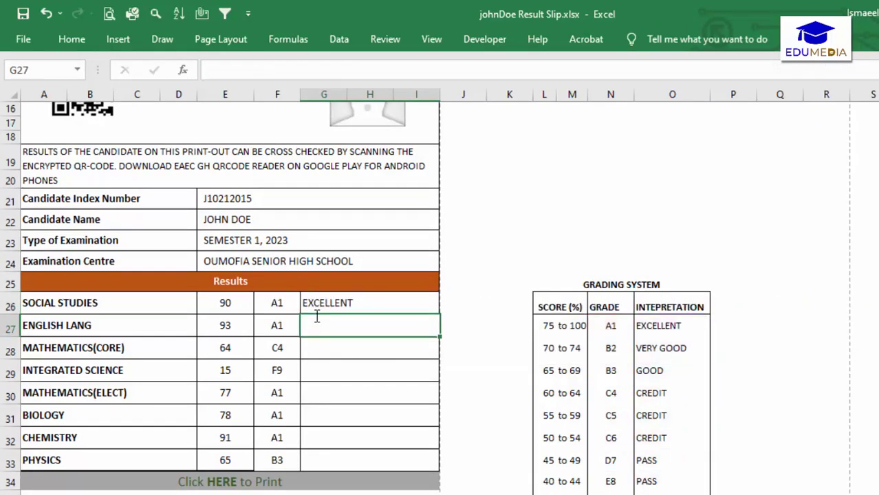
Fill the interpretation formula from G26 down through the Physics row, G33
click(337, 302)
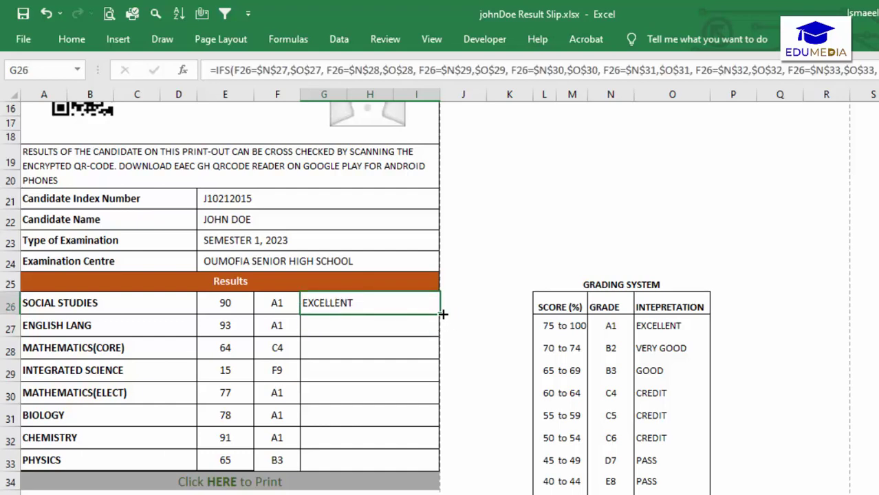
drag(438, 315, 429, 468)
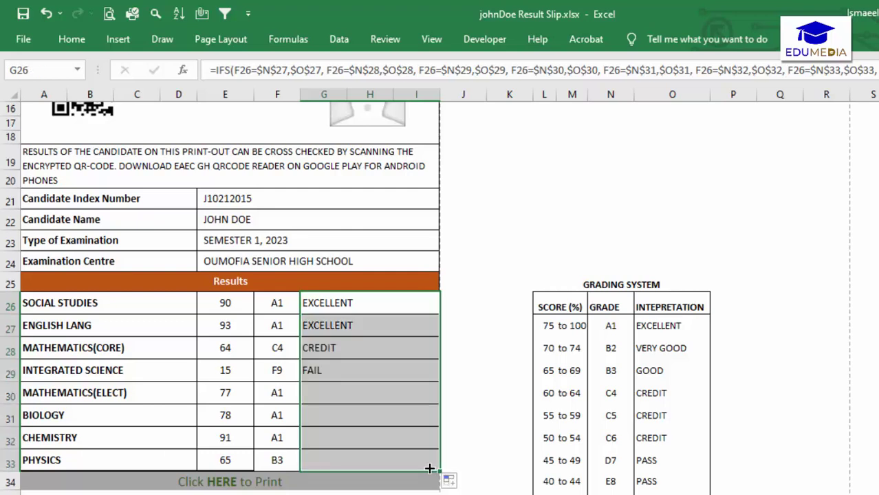
click(378, 395)
click(341, 369)
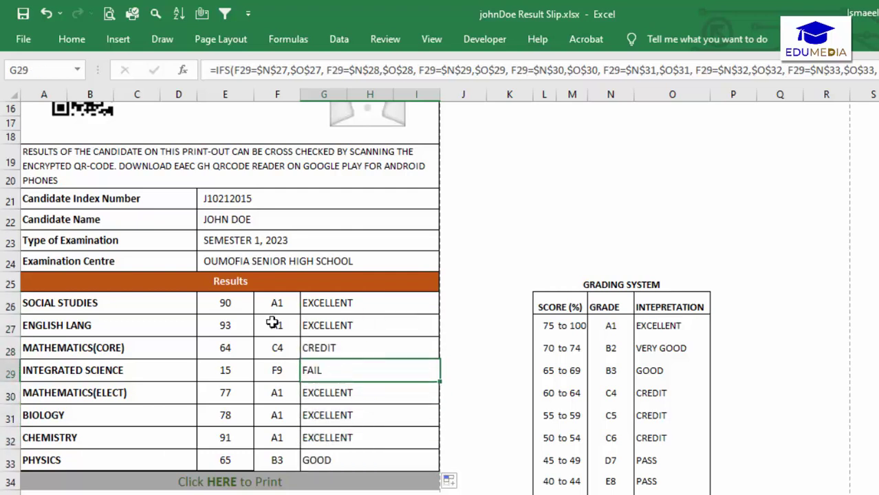
Set the Social Studies score in E26 to 10 and check its grade in F26 and interpretation in G26
click(242, 310)
text(1)
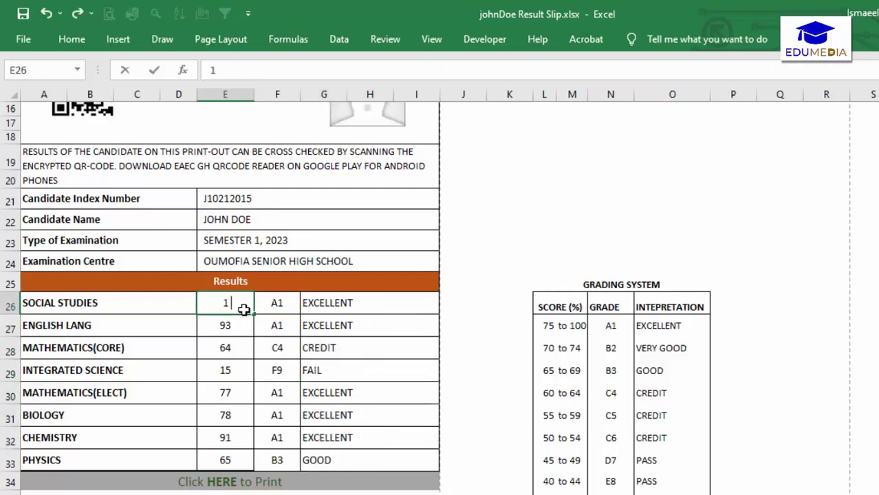
text(0)
key(Return)
click(275, 304)
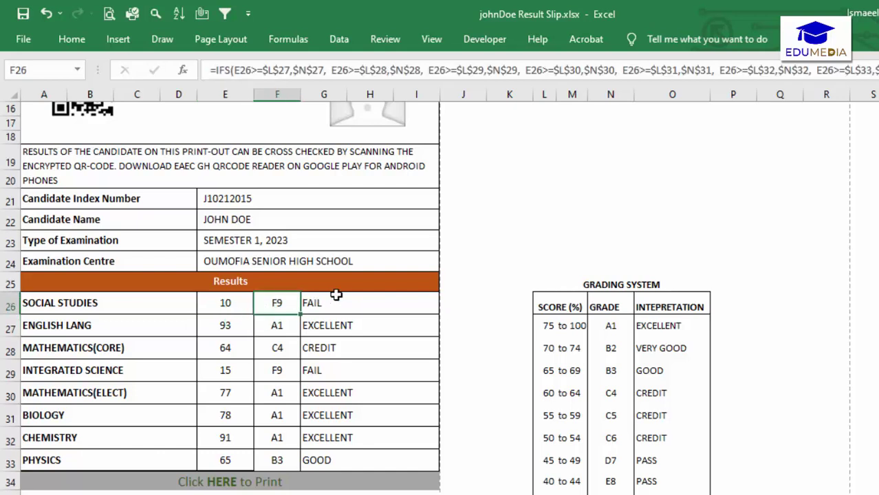
click(337, 300)
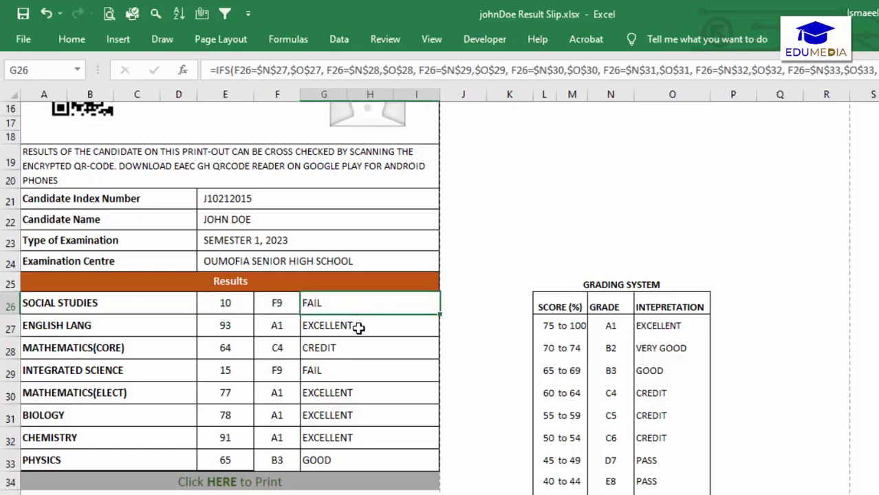
Review the filled interpretation formulas in column G for the other subjects and look over the whole result slip
click(352, 364)
click(340, 432)
click(335, 459)
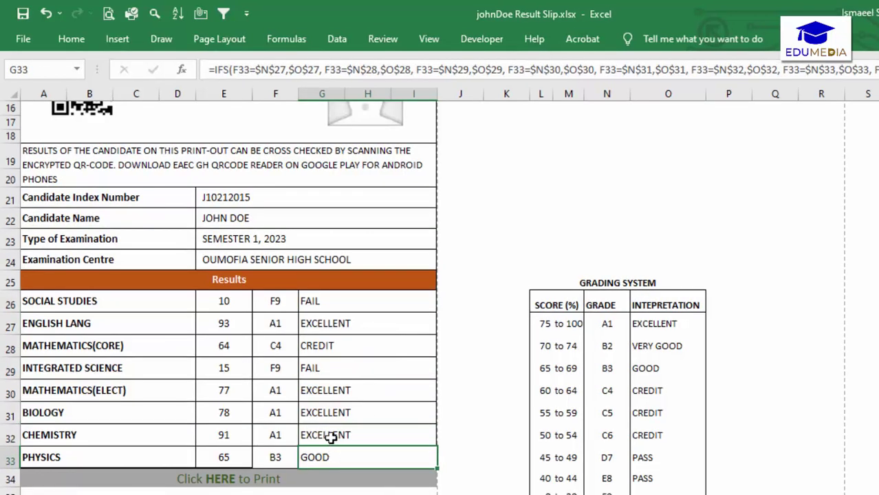
click(347, 432)
click(364, 396)
click(385, 411)
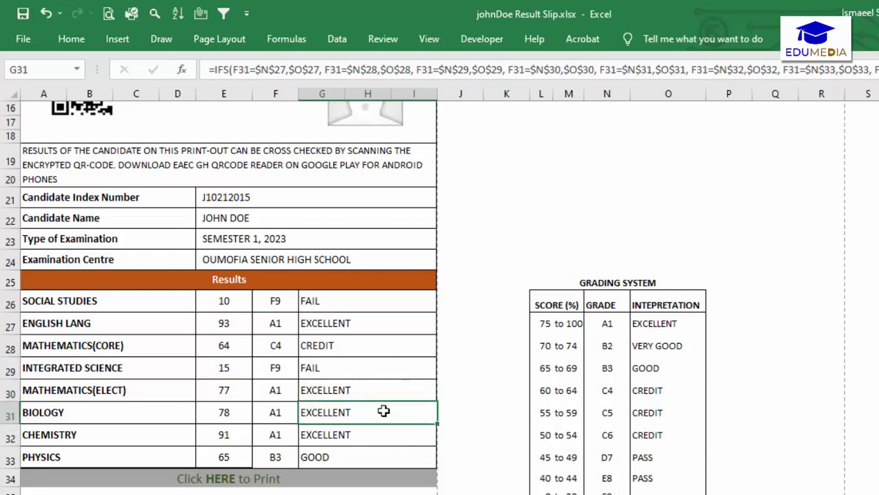
click(360, 369)
click(353, 345)
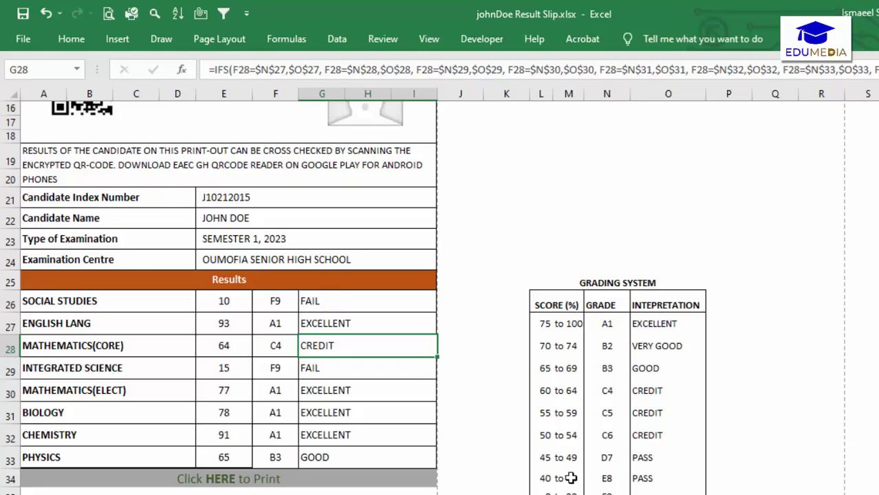
scroll(497, 332, up, 5)
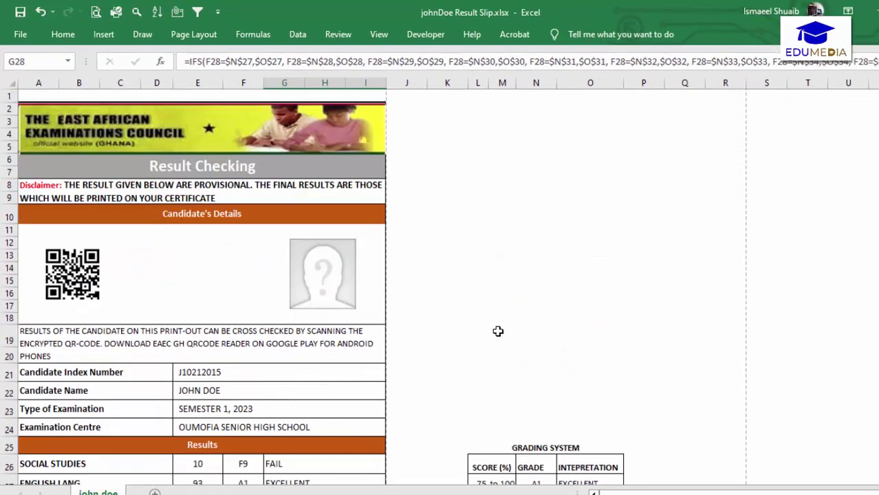
scroll(497, 331, down, 6)
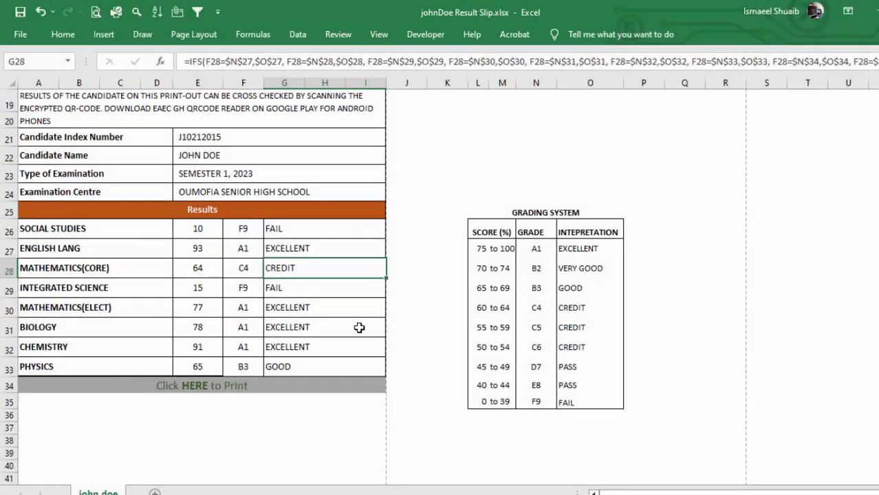
click(446, 371)
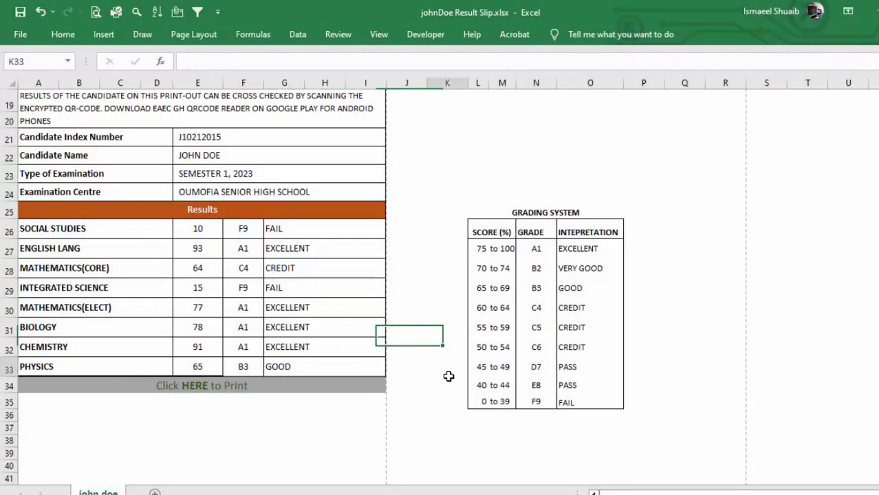